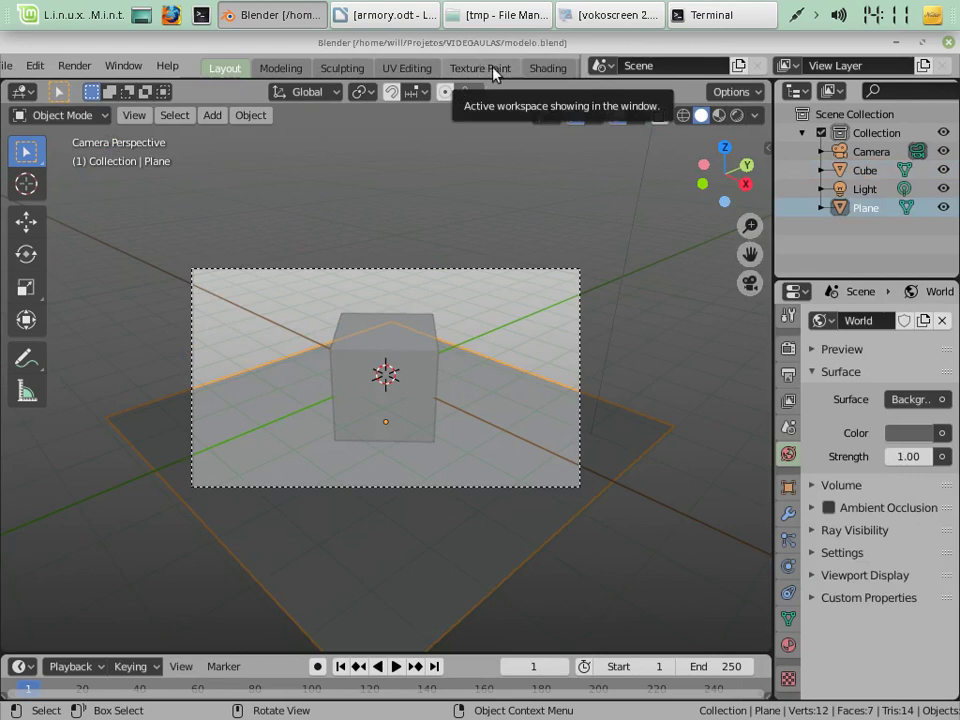
# - In the Compositing workspace, add an On Keyboard node to the NTree node tree and set its key to a
pyautogui.scroll(-4, 512, 74)
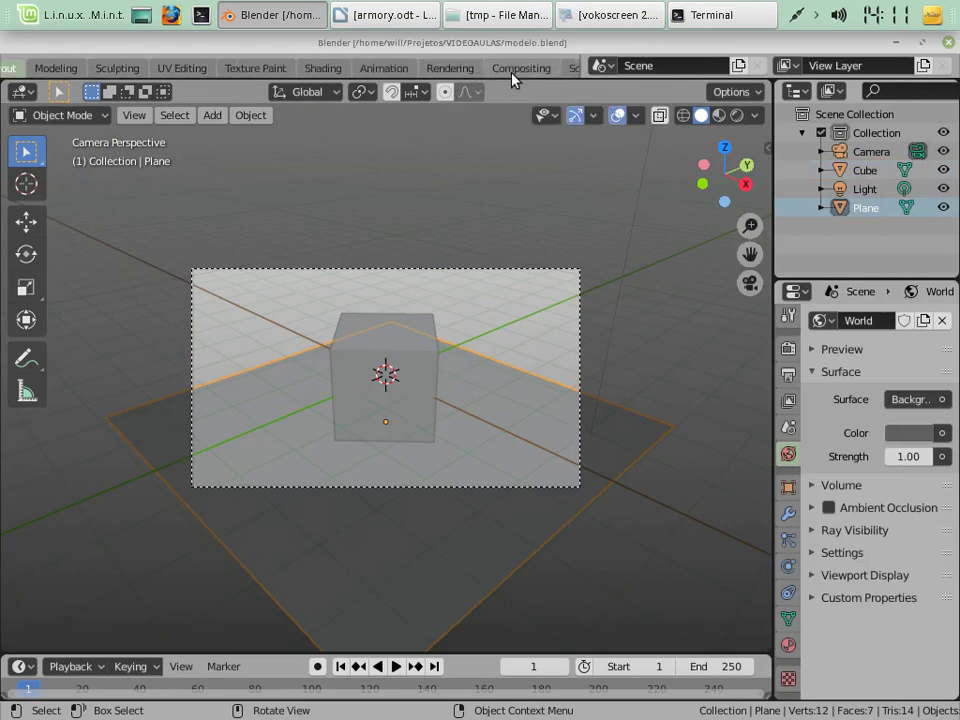
pyautogui.click(507, 72)
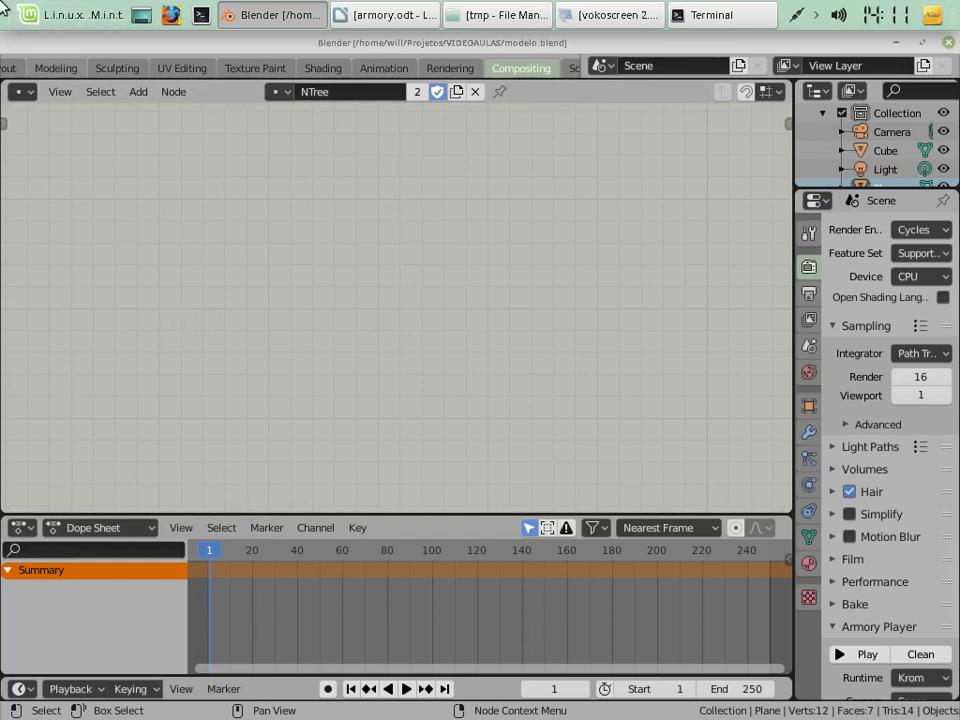
pyautogui.click(150, 92)
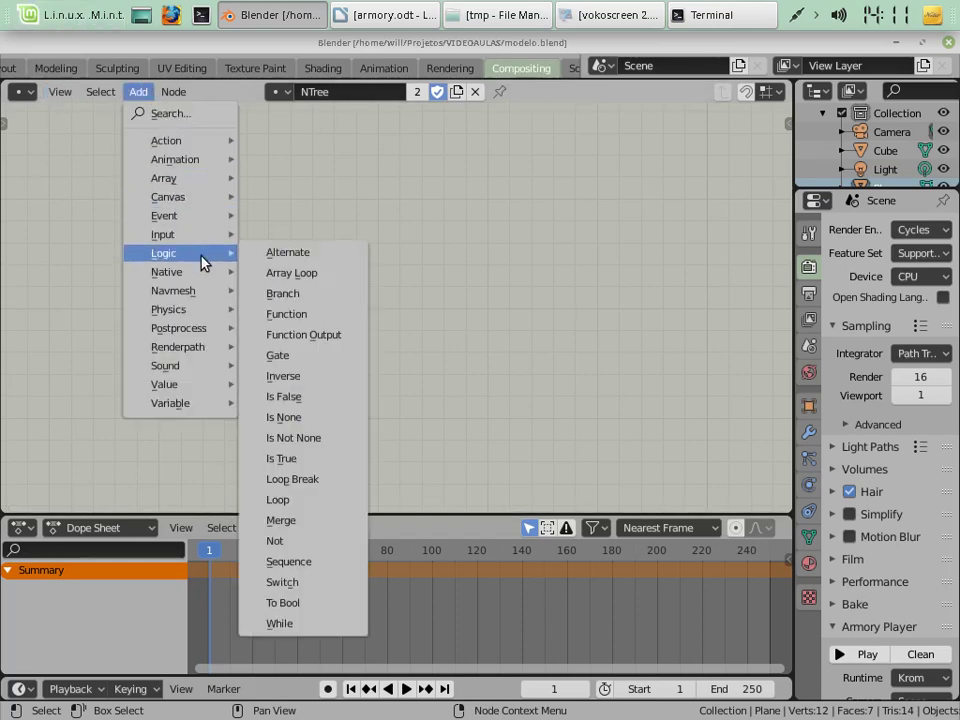
pyautogui.moveTo(211, 240)
pyautogui.click(321, 398)
pyautogui.click(61, 116)
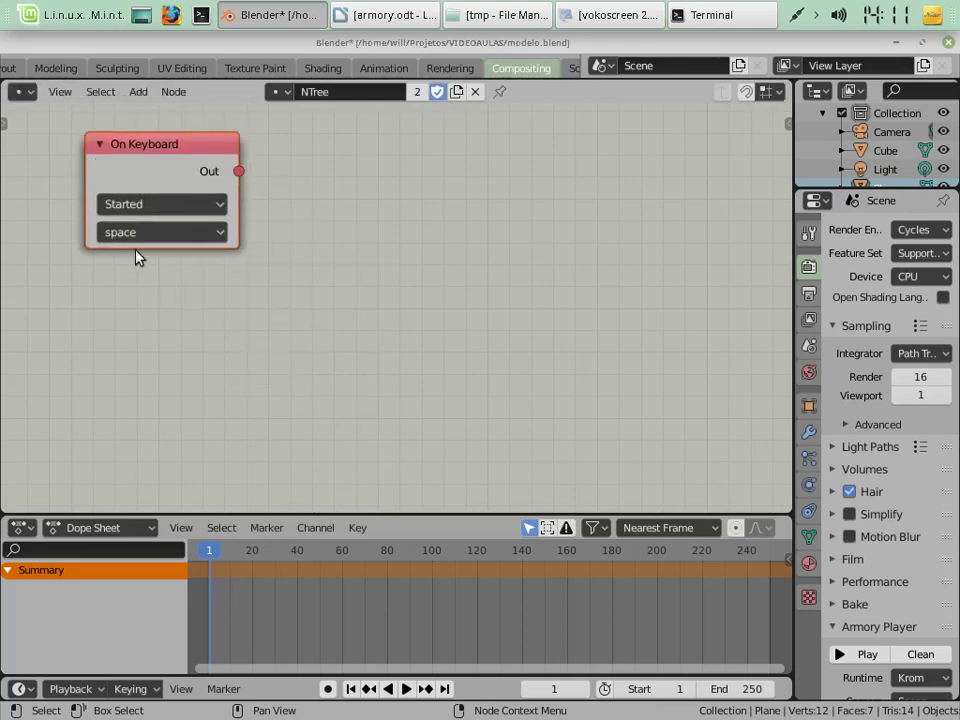
pyautogui.click(140, 240)
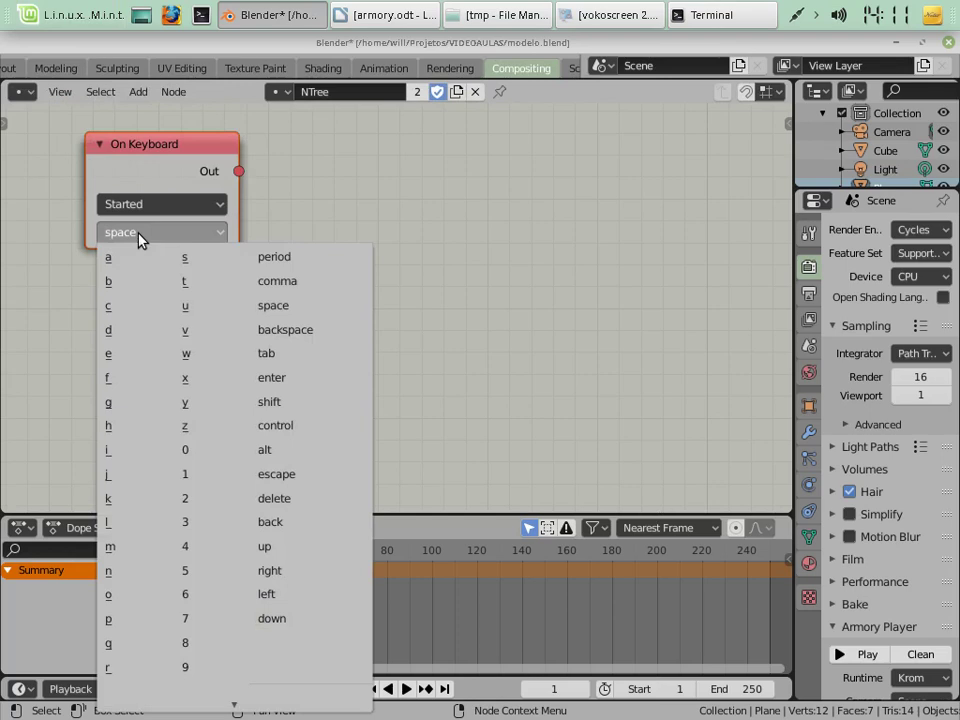
pyautogui.click(128, 260)
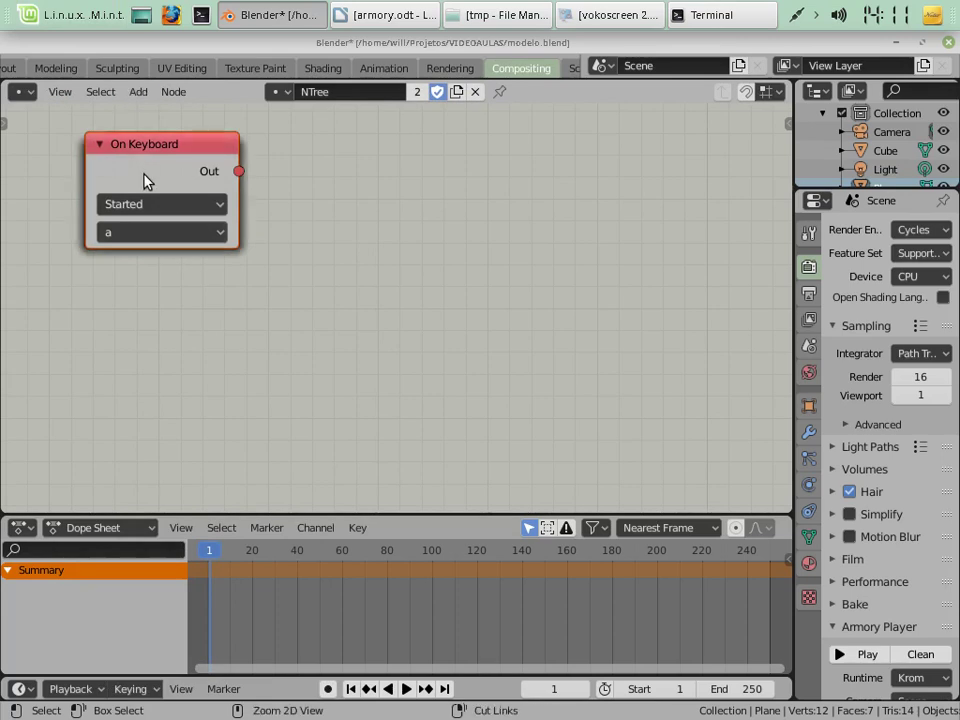
pyautogui.hotkey('shift', 'd')
pyautogui.click(152, 319)
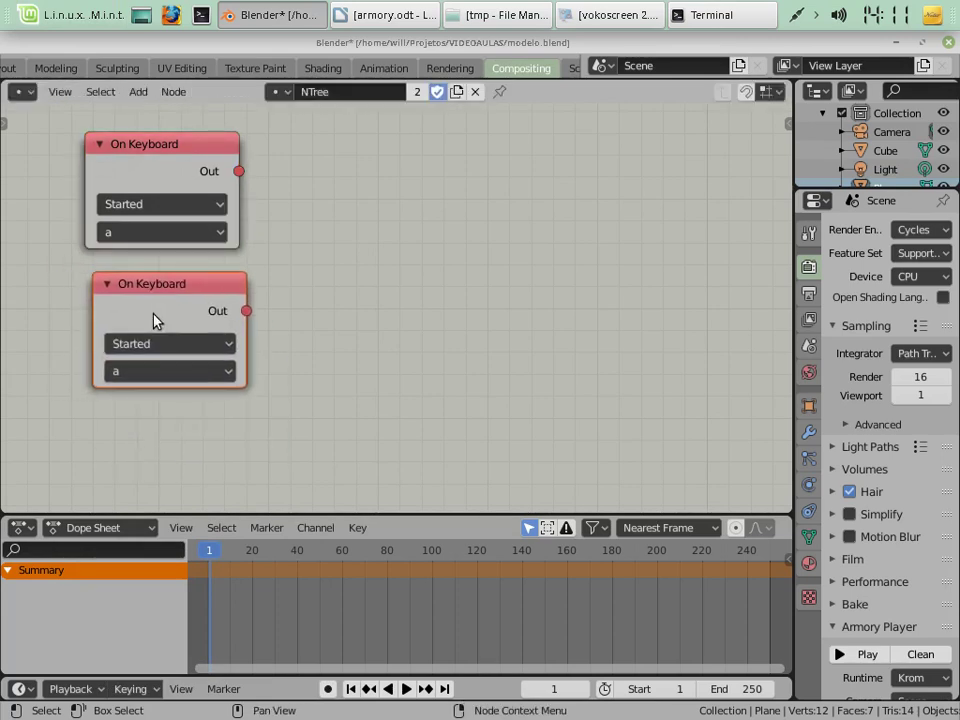
pyautogui.press('x')
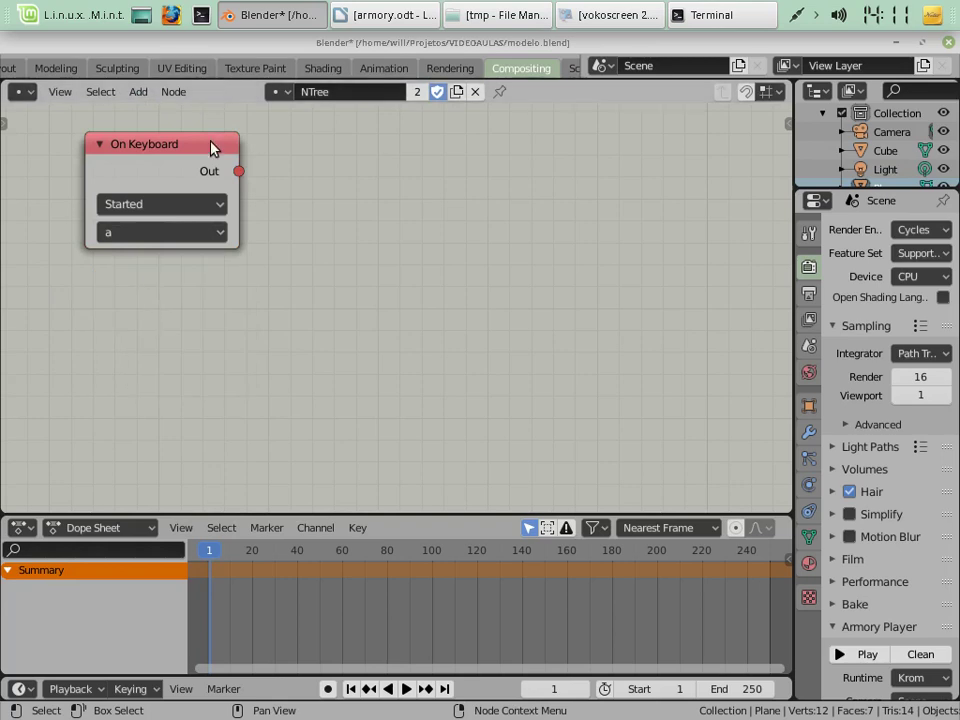
# - Reposition the On Keyboard node and add a Set Scale action node beside it
pyautogui.moveTo(211, 148); pyautogui.dragTo(244, 185)
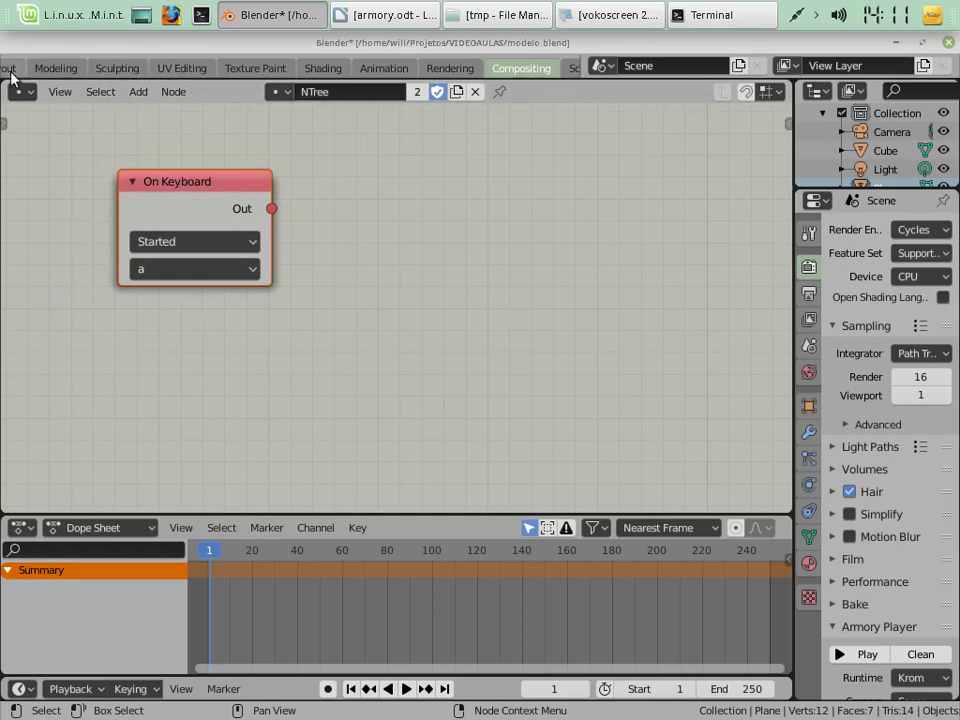
pyautogui.click(139, 92)
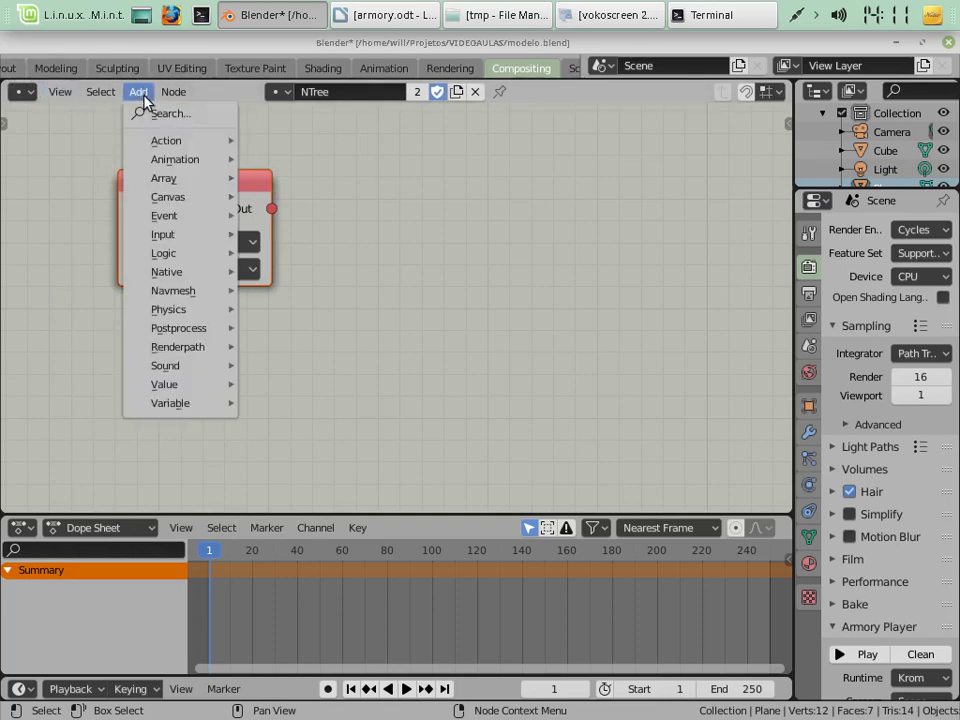
pyautogui.moveTo(171, 141)
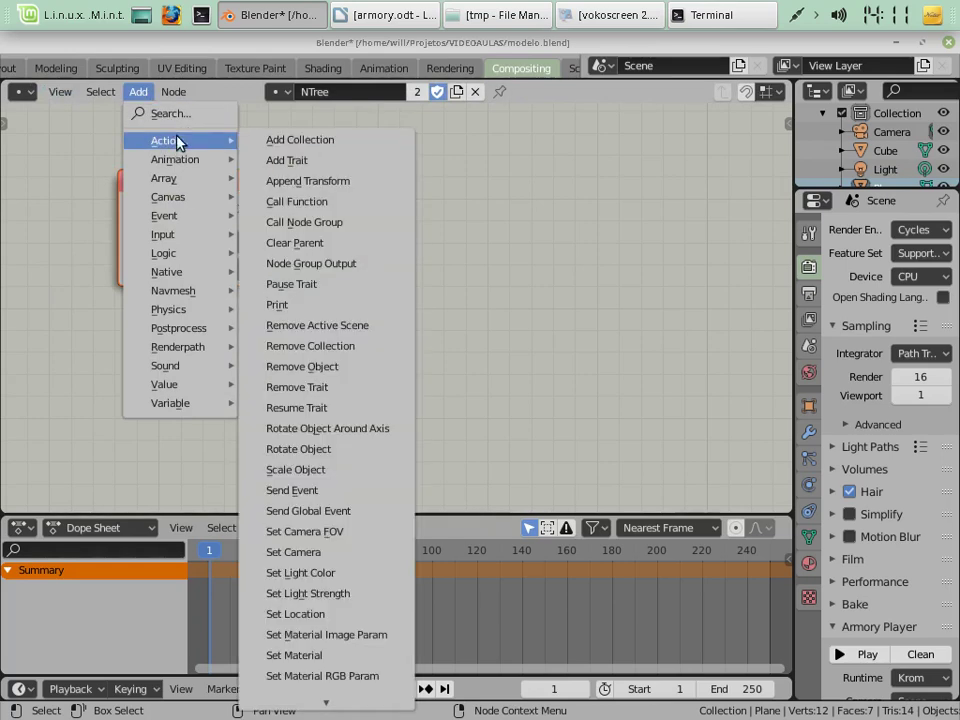
pyautogui.scroll(-5, 355, 690)
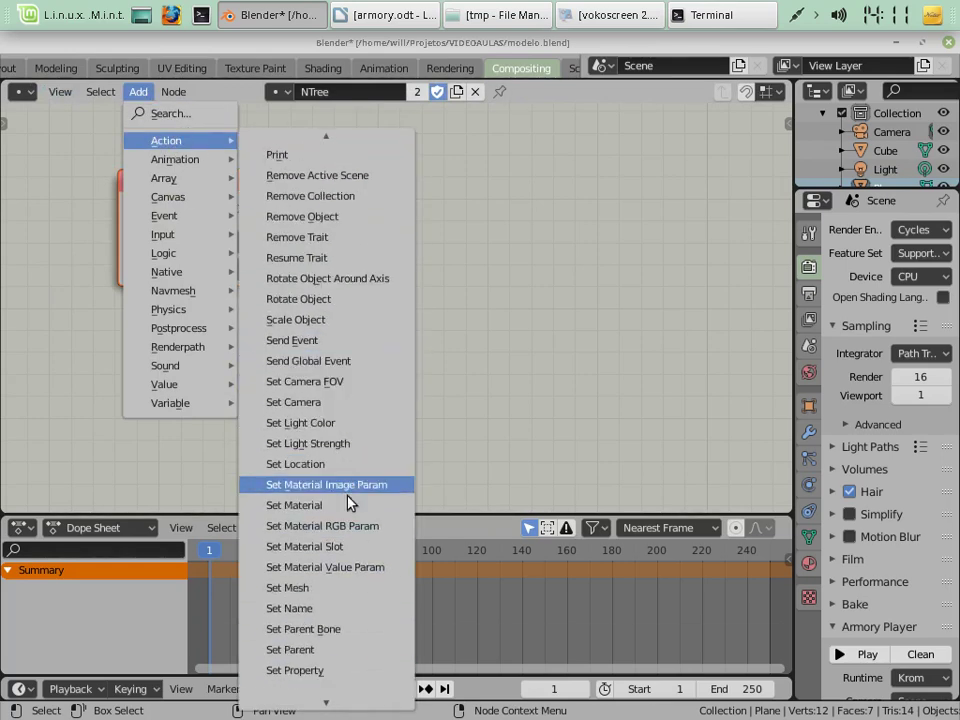
pyautogui.scroll(-4, 355, 672)
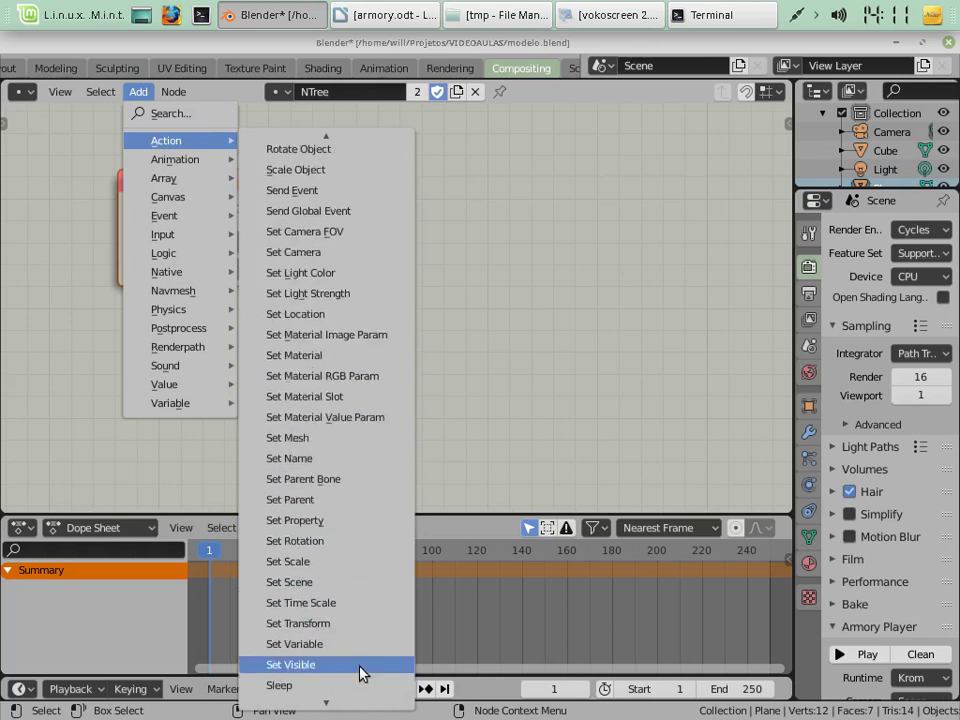
pyautogui.click(332, 564)
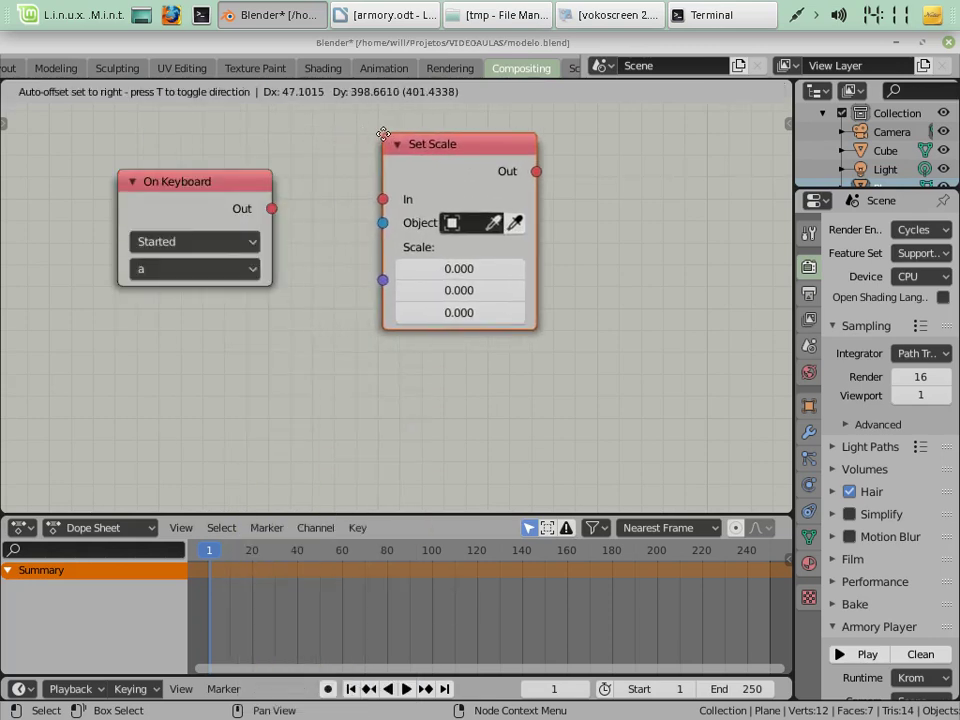
pyautogui.click(375, 125)
# - Set the Set Scale node's object to Cube and link the On Keyboard output to its In socket
pyautogui.click(462, 214)
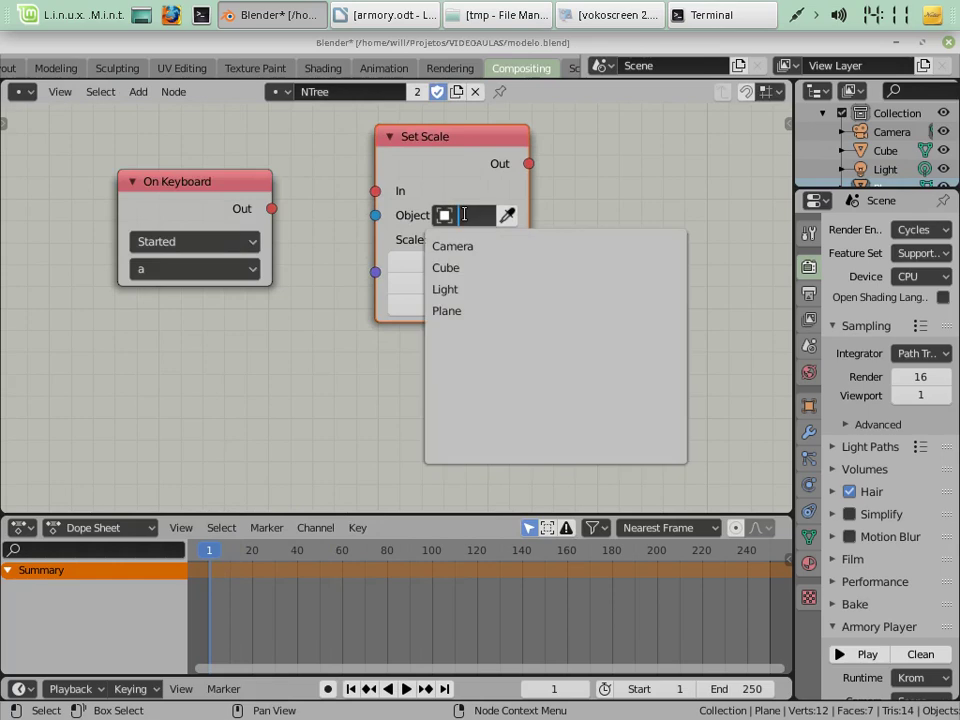
pyautogui.click(460, 268)
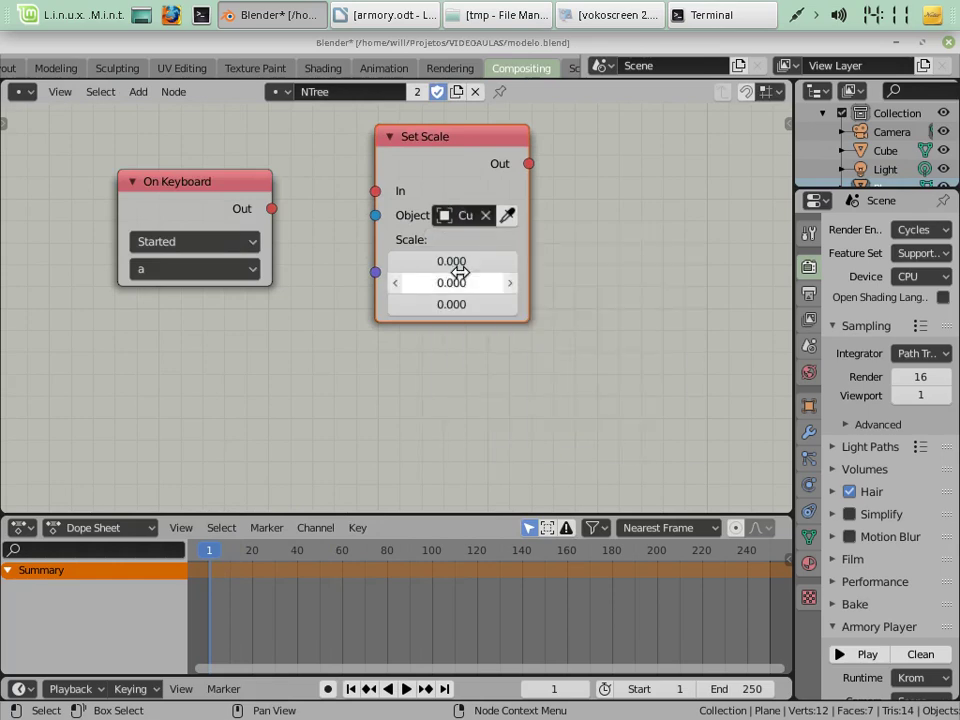
pyautogui.moveTo(375, 190); pyautogui.dragTo(262, 214)
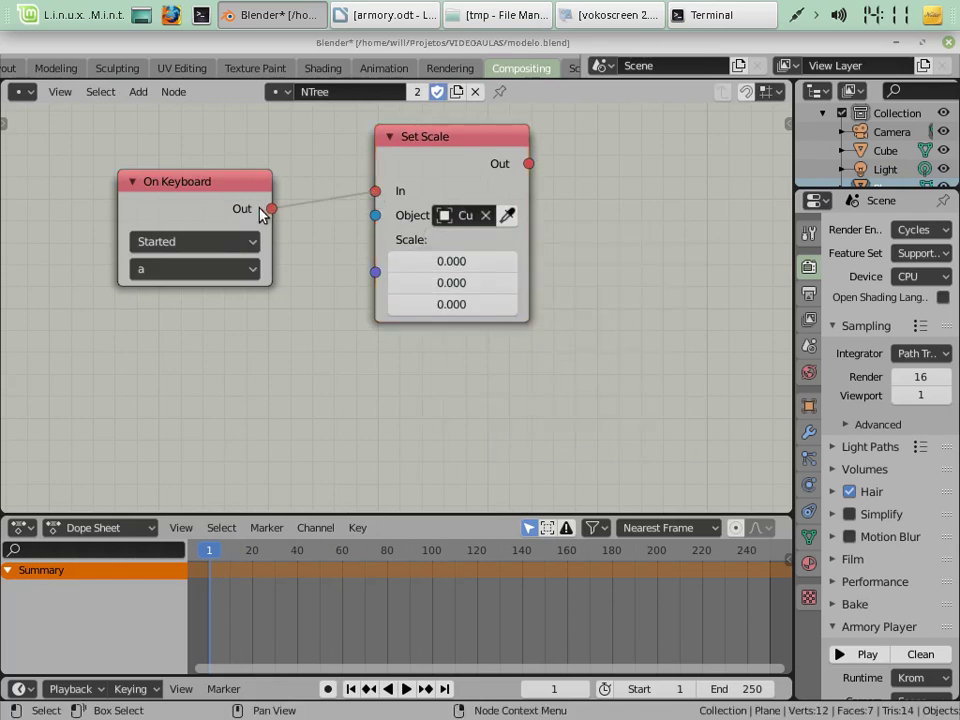
pyautogui.click(484, 261)
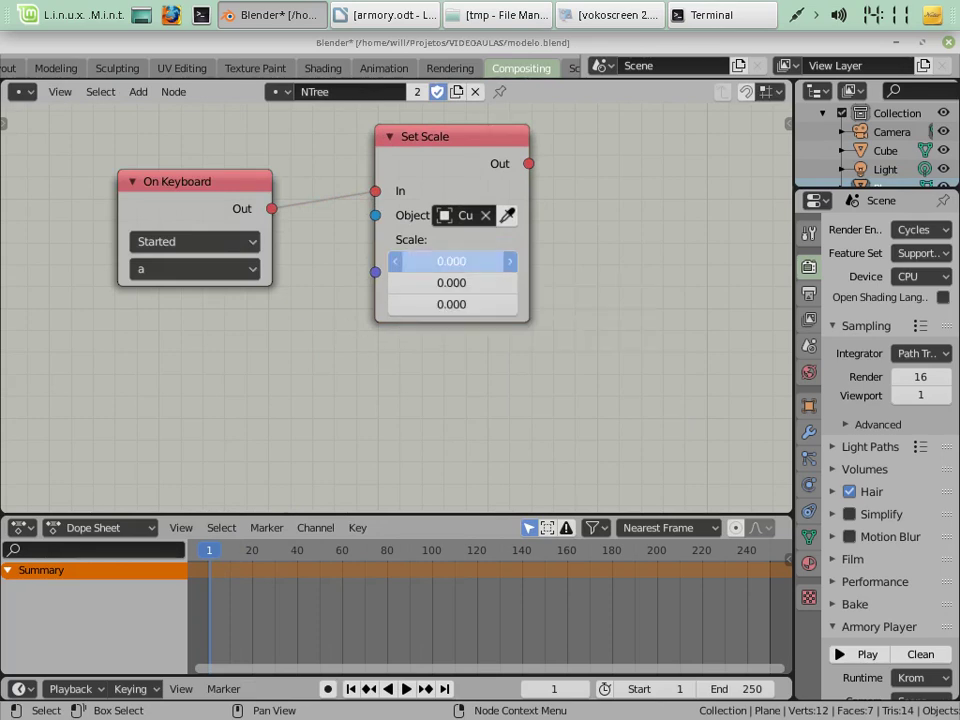
pyautogui.click(476, 258)
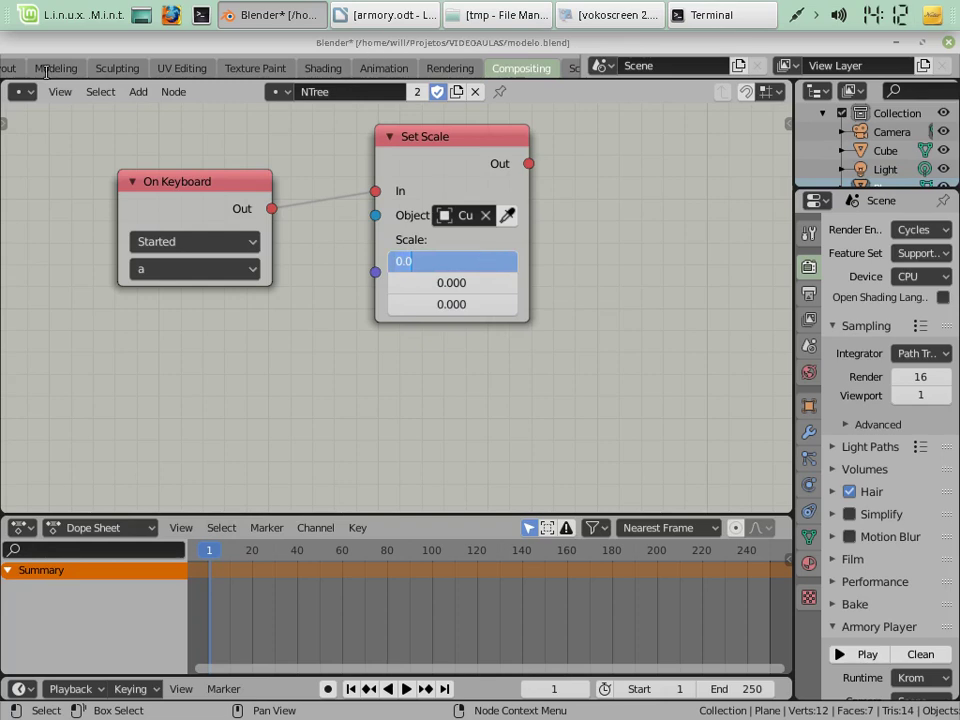
pyautogui.doubleClick(88, 44)
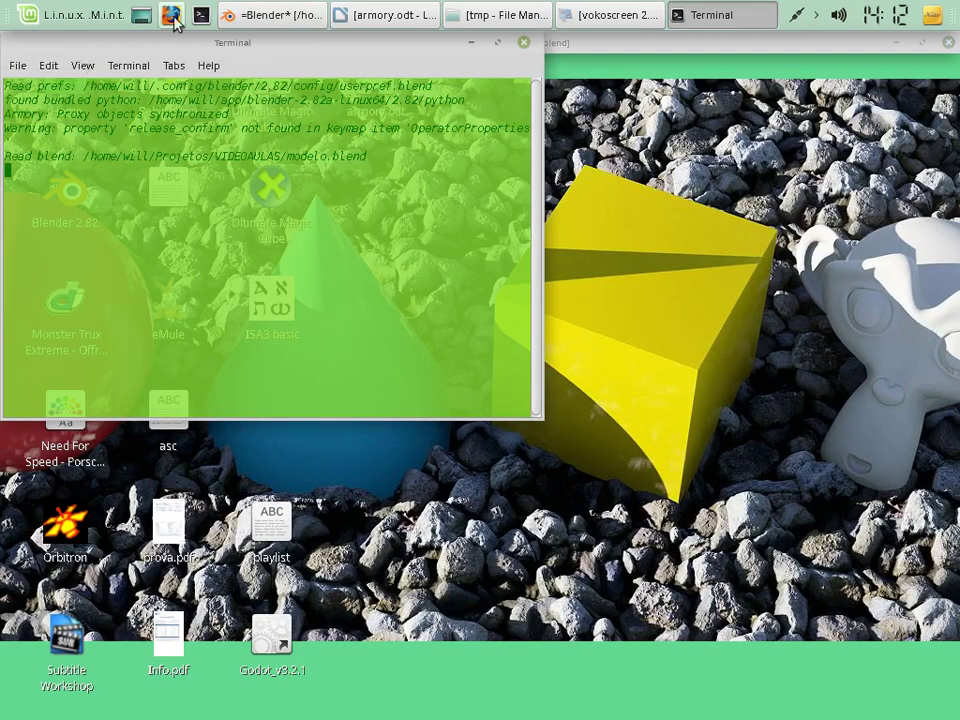
pyautogui.click(263, 15)
pyautogui.doubleClick(252, 43)
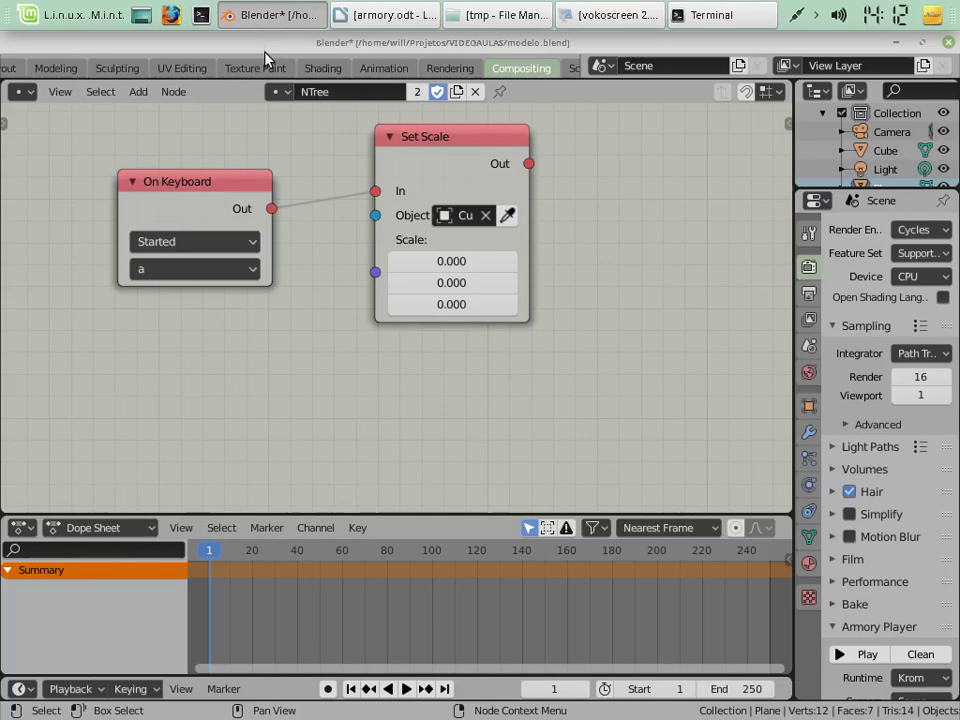
# - Switch to the Layout workspace, select the cube and view it from the top
pyautogui.scroll(-2, 47, 68)
pyautogui.scroll(2, 80, 66)
pyautogui.scroll(-2, 80, 66)
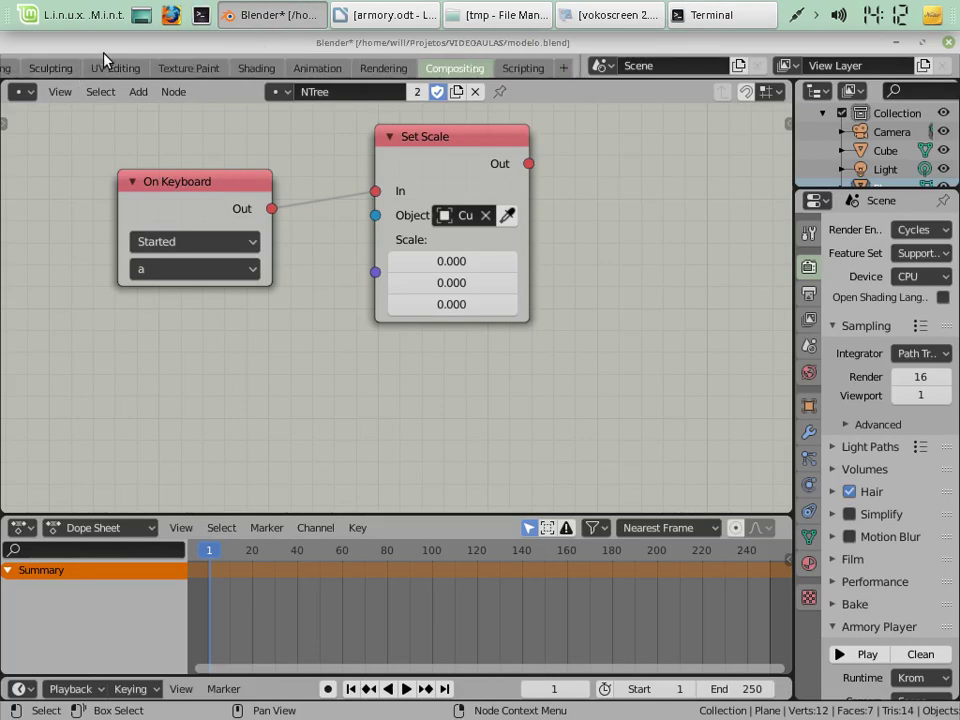
pyautogui.scroll(5, 100, 60)
pyautogui.click(193, 68)
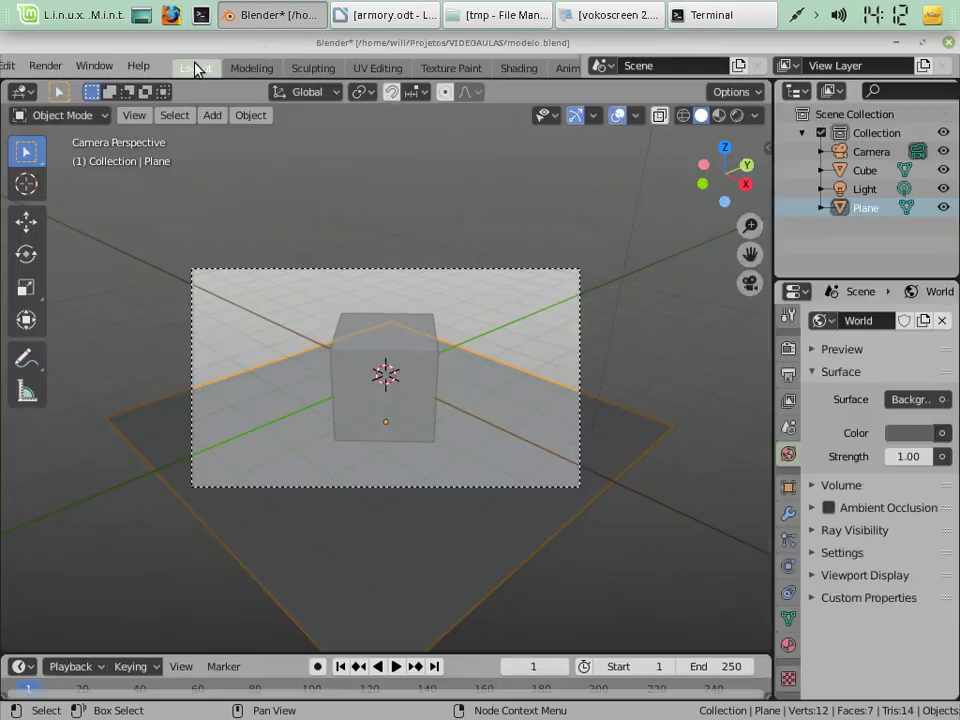
pyautogui.click(377, 380)
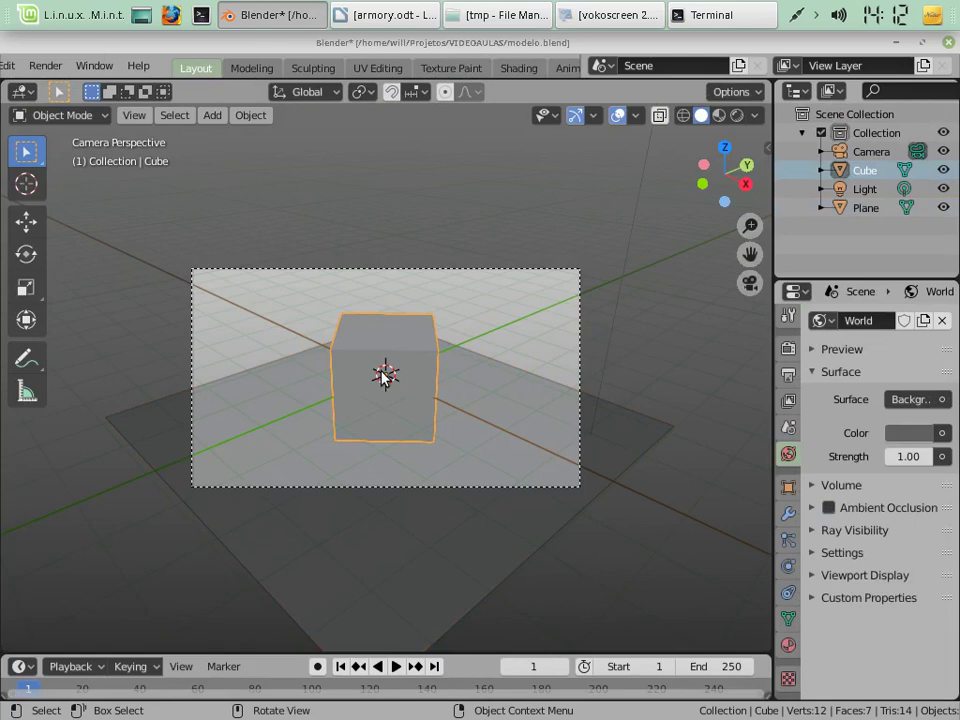
pyautogui.press('KP_7')
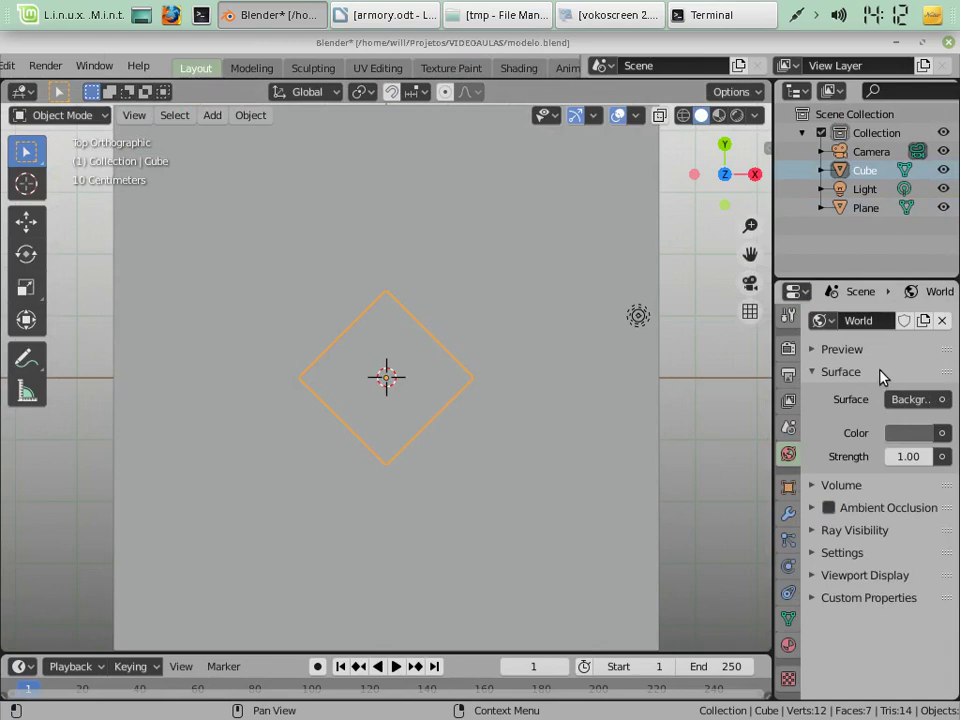
# - Show the cube's object properties with the Transform section collapsed, and hide the plane in the viewport
pyautogui.click(788, 487)
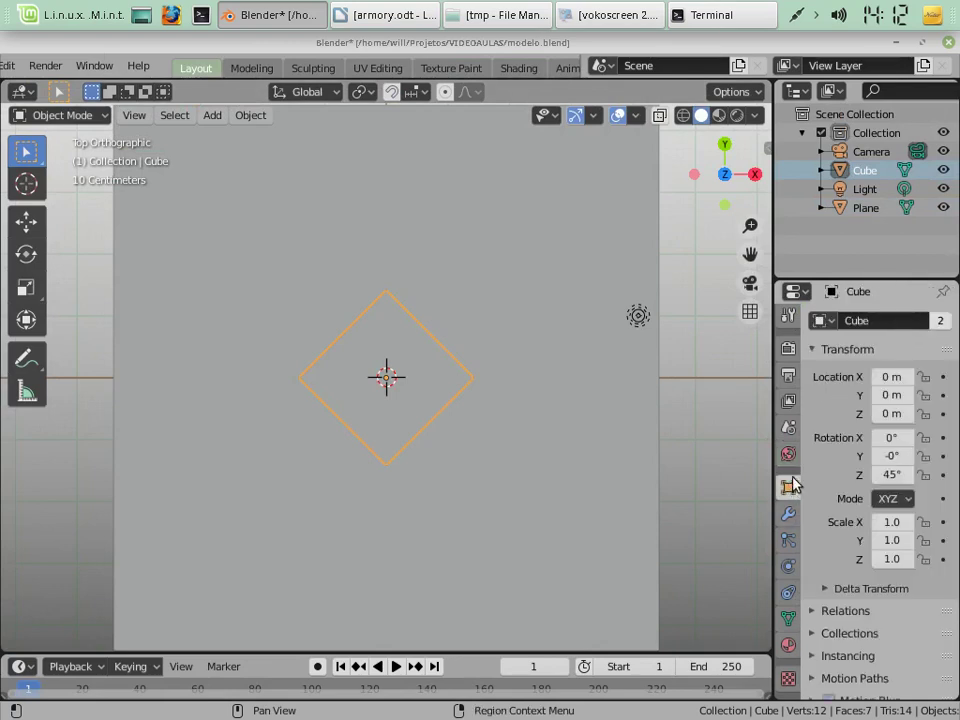
pyautogui.click(841, 349)
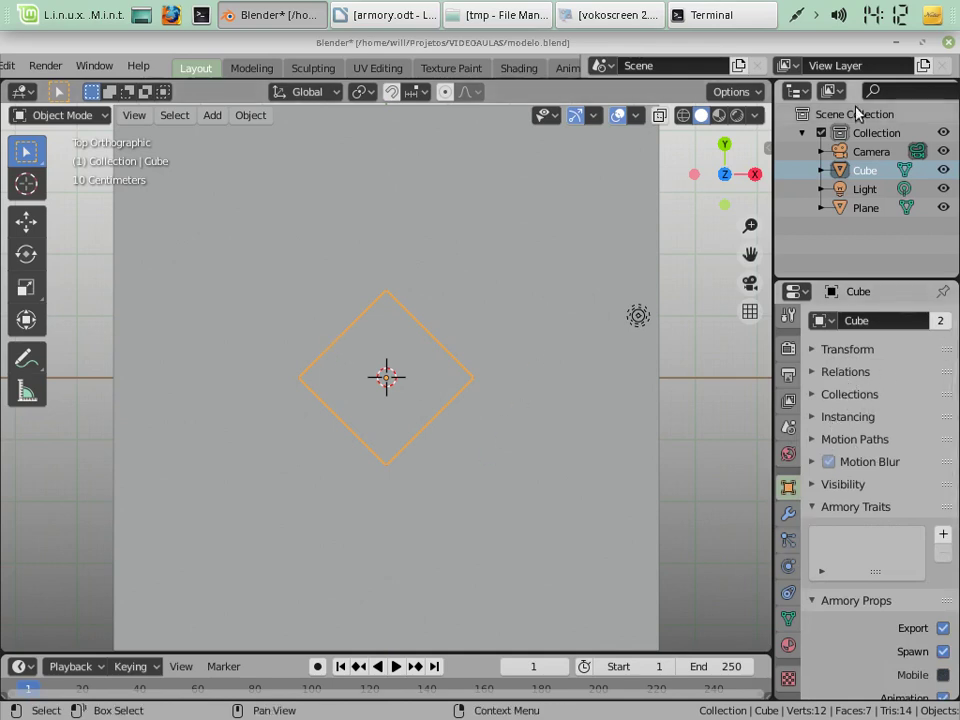
pyautogui.click(942, 207)
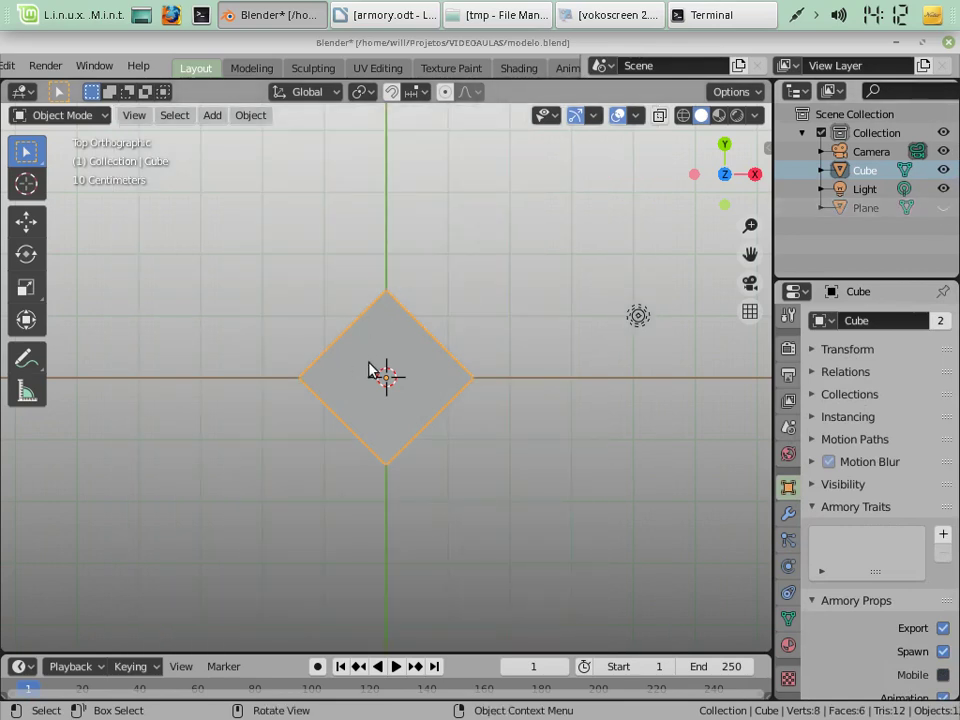
# - Rotate the cube by -45 degrees about the global Z axis
pyautogui.press('r')
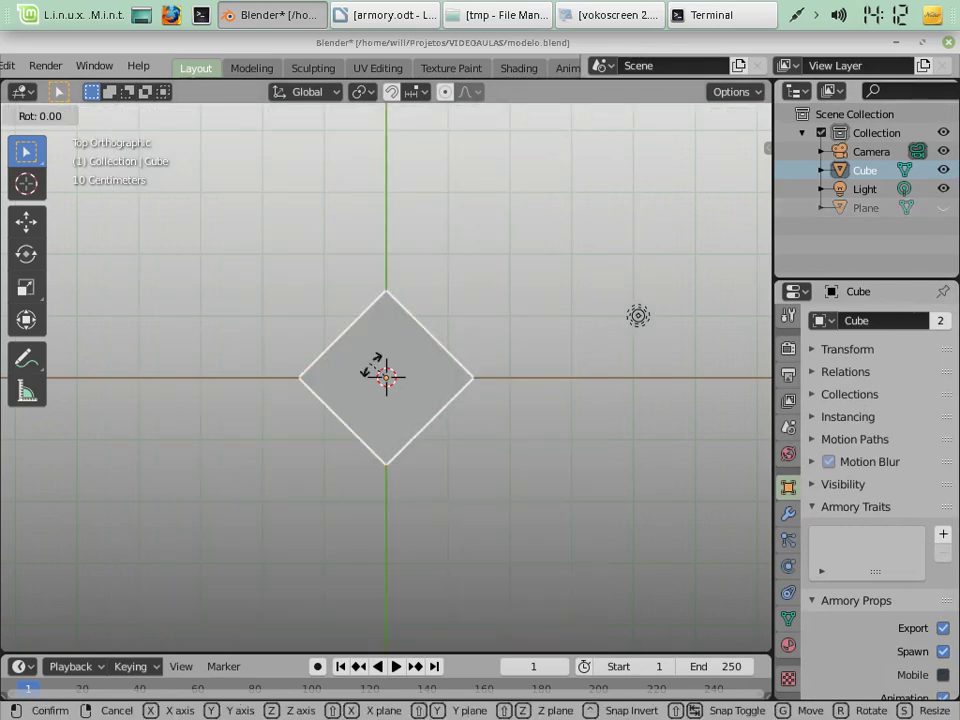
pyautogui.press('z')
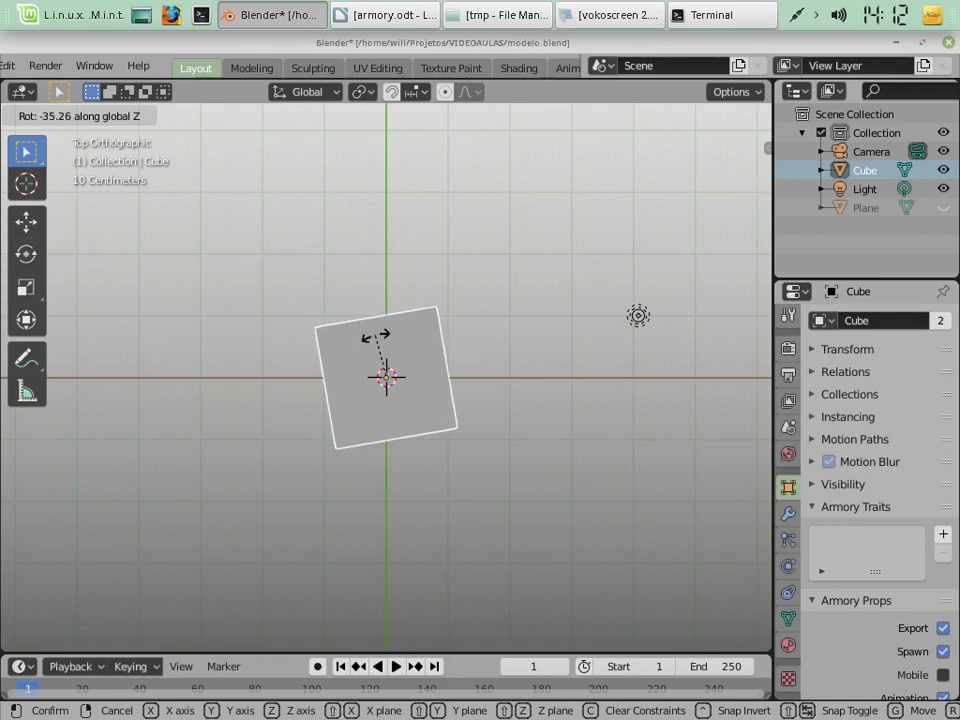
pyautogui.write('-45')
pyautogui.press('Return')
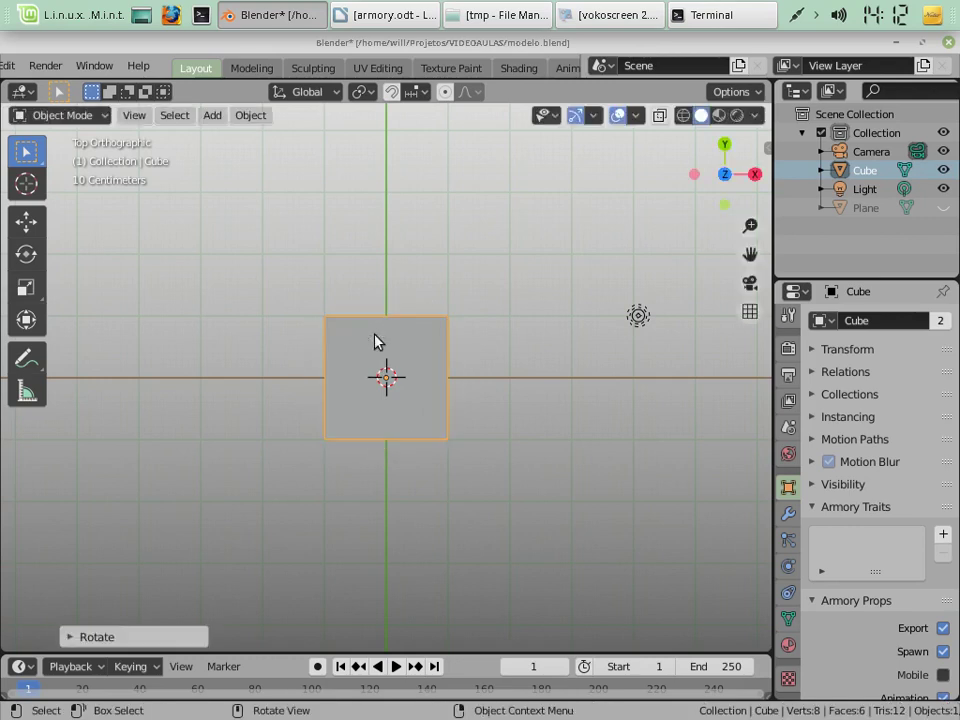
pyautogui.scroll(5, 348, 345)
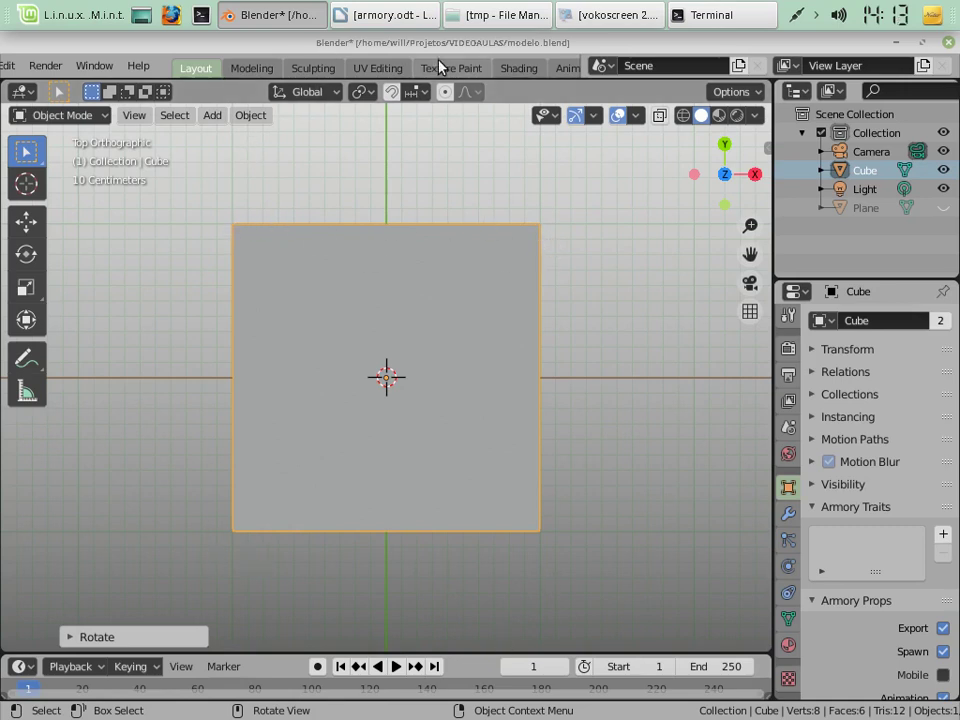
# - Back in the Compositing workspace, set all three scale values of the Set Scale node to 4
pyautogui.hscroll(3, 441, 65)
pyautogui.click(492, 70)
pyautogui.click(452, 263)
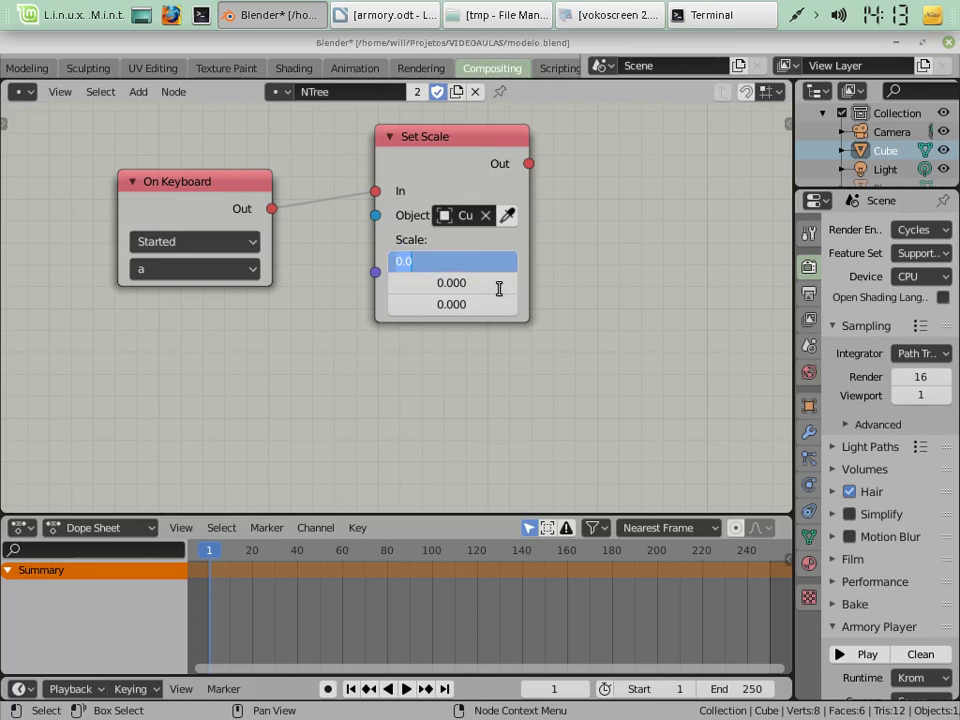
pyautogui.write('4')
pyautogui.press('Return')
pyautogui.click(452, 283)
pyautogui.write('4')
pyautogui.press('Return')
pyautogui.click(466, 304)
pyautogui.write('4')
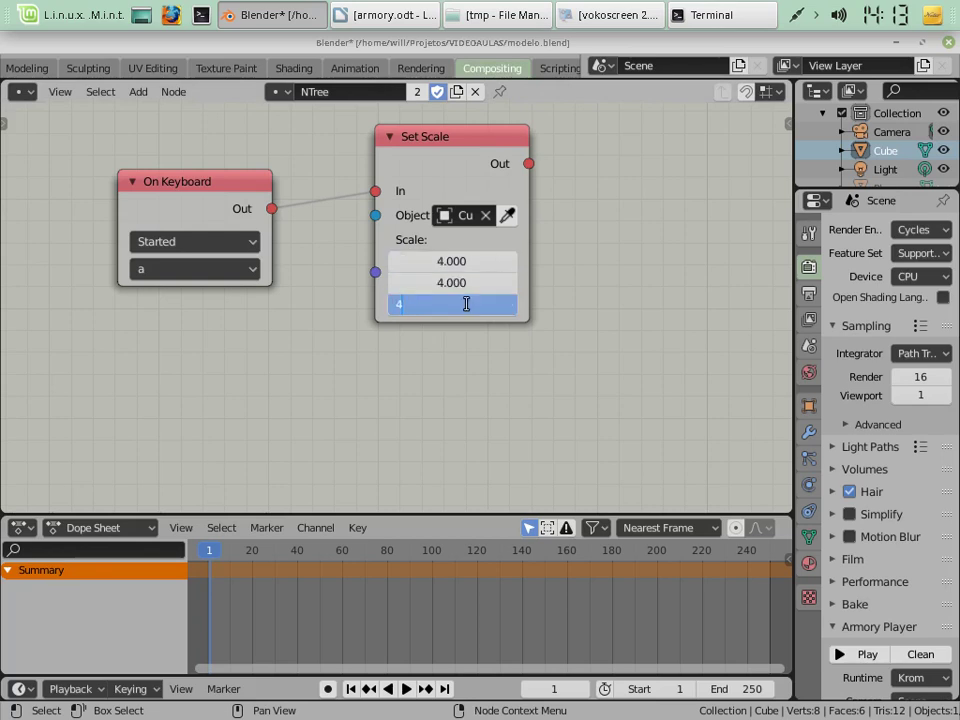
pyautogui.press('Return')
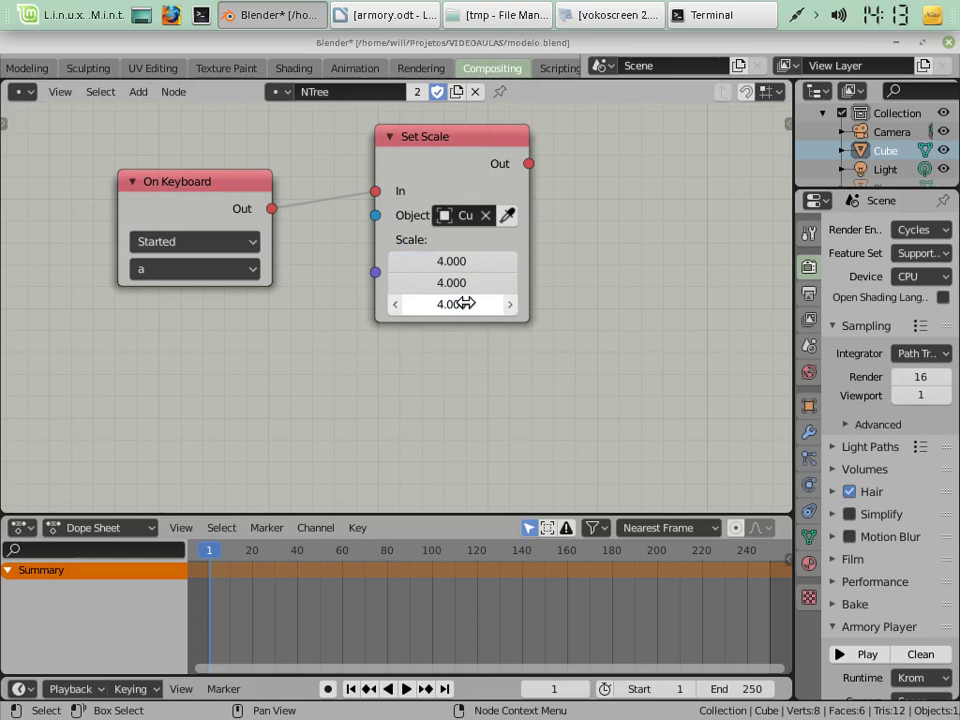
# - Test-run the scene in the Armory player and close the player window
pyautogui.press('F5')
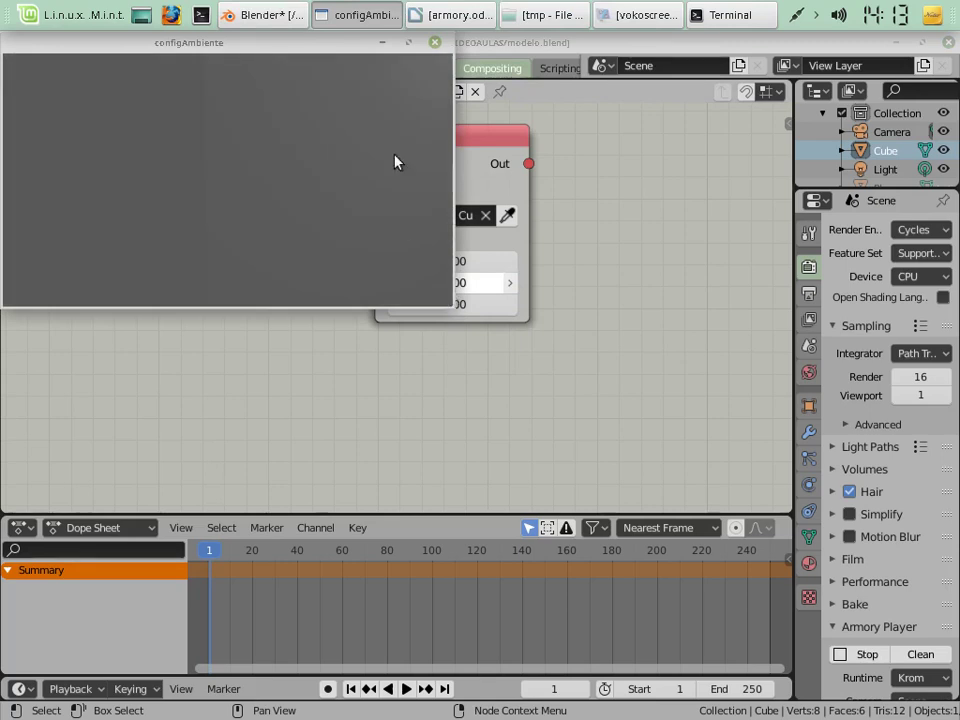
pyautogui.click(437, 44)
# - Set all three scale values of the Set Scale node to 2, then test-run the scene and close the player
pyautogui.click(490, 262)
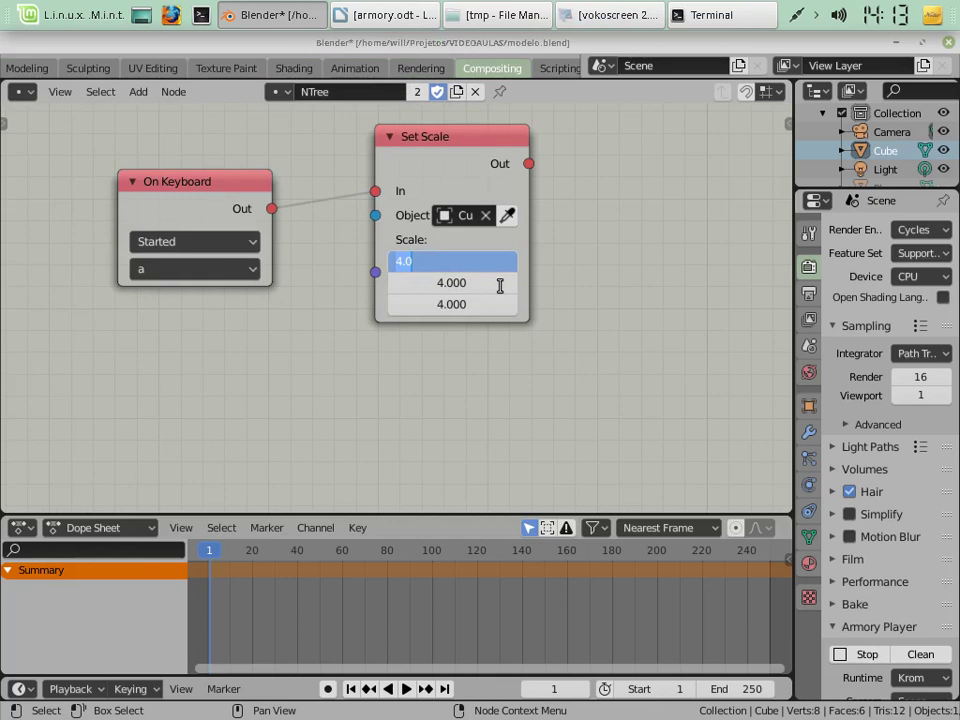
pyautogui.write('2')
pyautogui.press('Return')
pyautogui.click(499, 283)
pyautogui.write('2')
pyautogui.press('Return')
pyautogui.click(469, 305)
pyautogui.write('2')
pyautogui.press('Return')
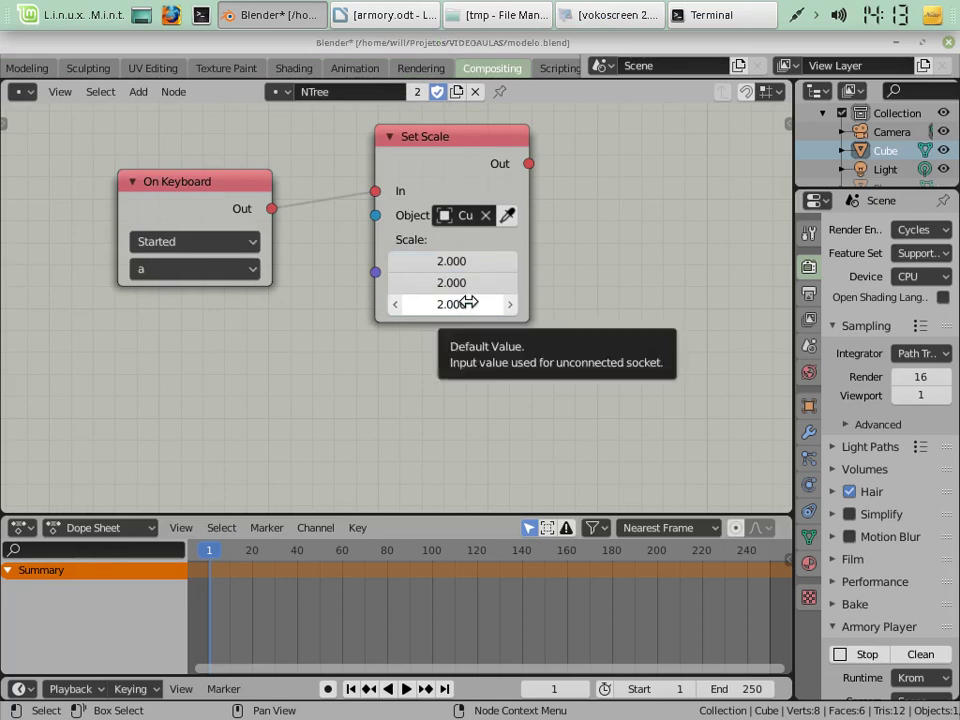
pyautogui.press('F5')
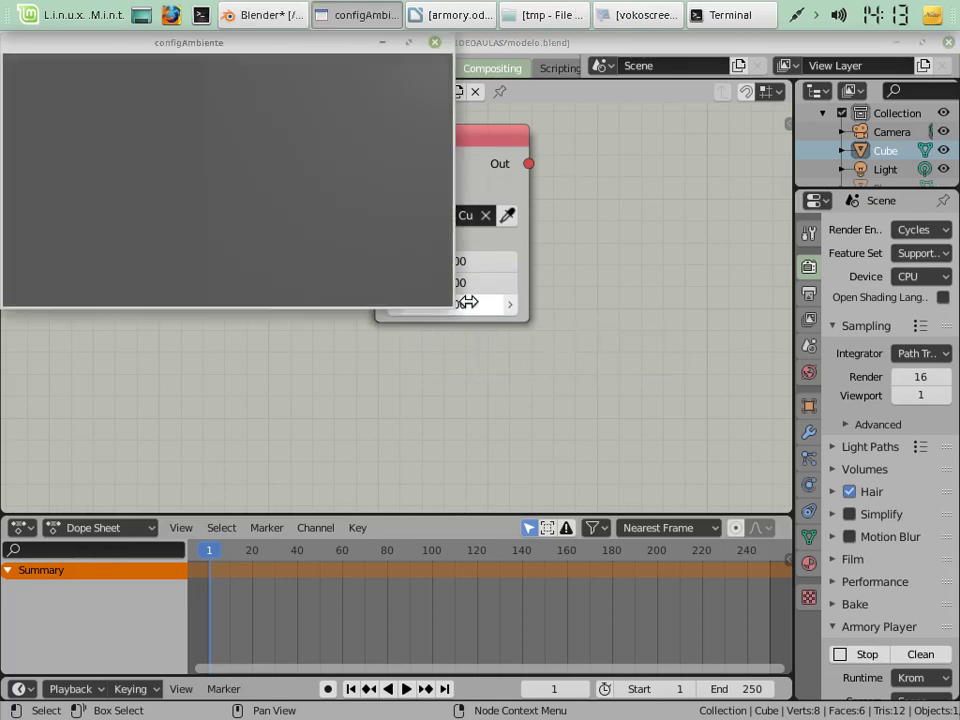
pyautogui.click(435, 42)
# - Set all three scale values of the Set Scale node to 1.5 and test the cube's scaling in the player
pyautogui.click(451, 261)
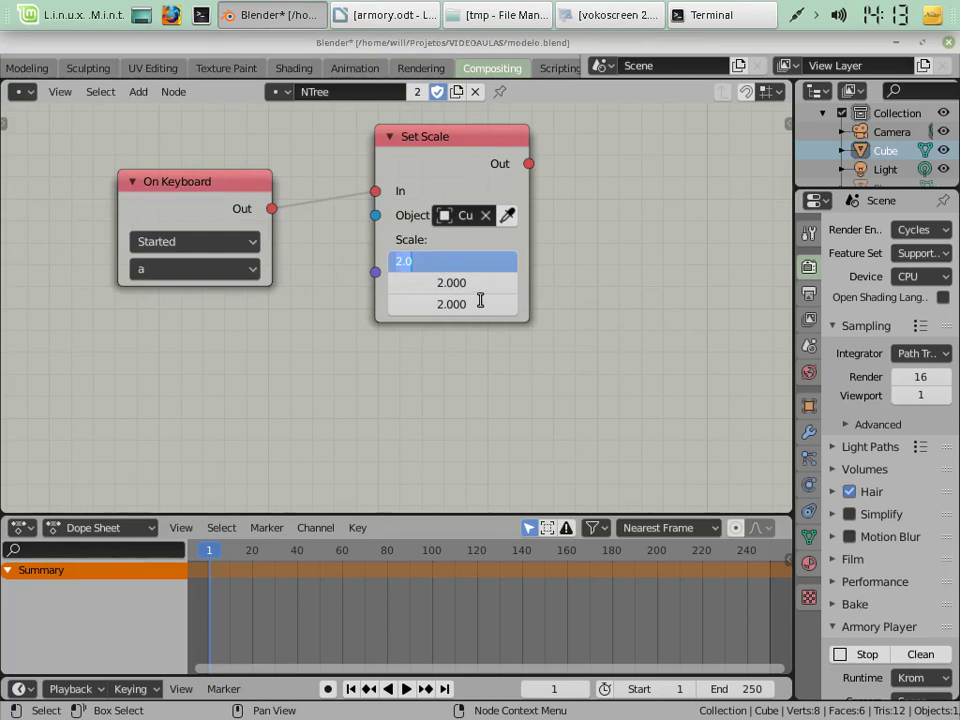
pyautogui.write('1.5')
pyautogui.click(451, 283)
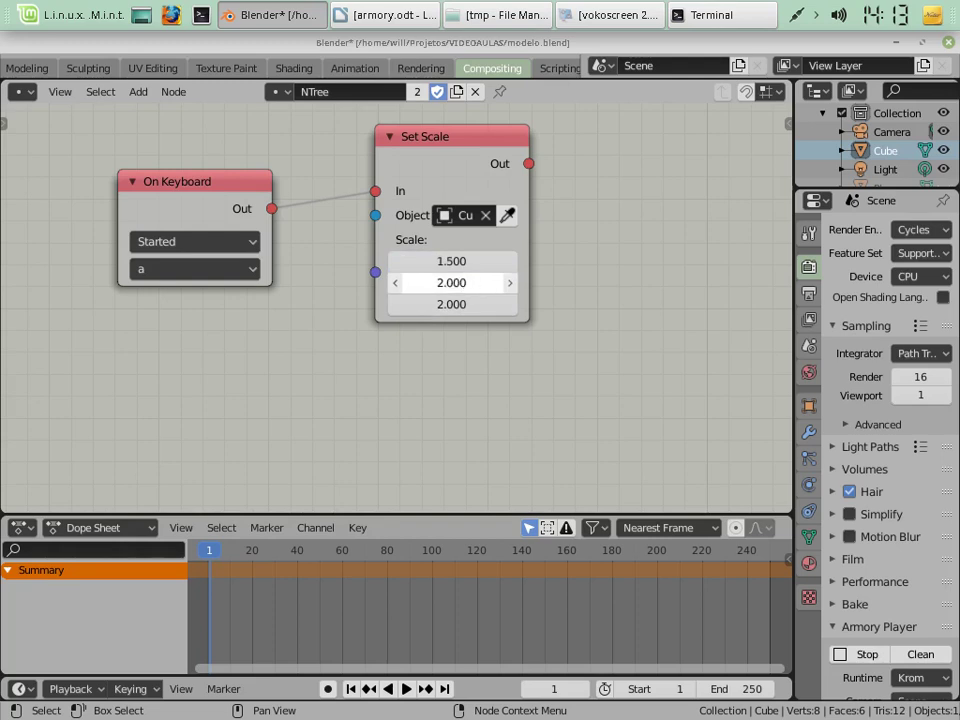
pyautogui.write('1.5')
pyautogui.press('Return')
pyautogui.click(443, 305)
pyautogui.write('1.5')
pyautogui.press('Return')
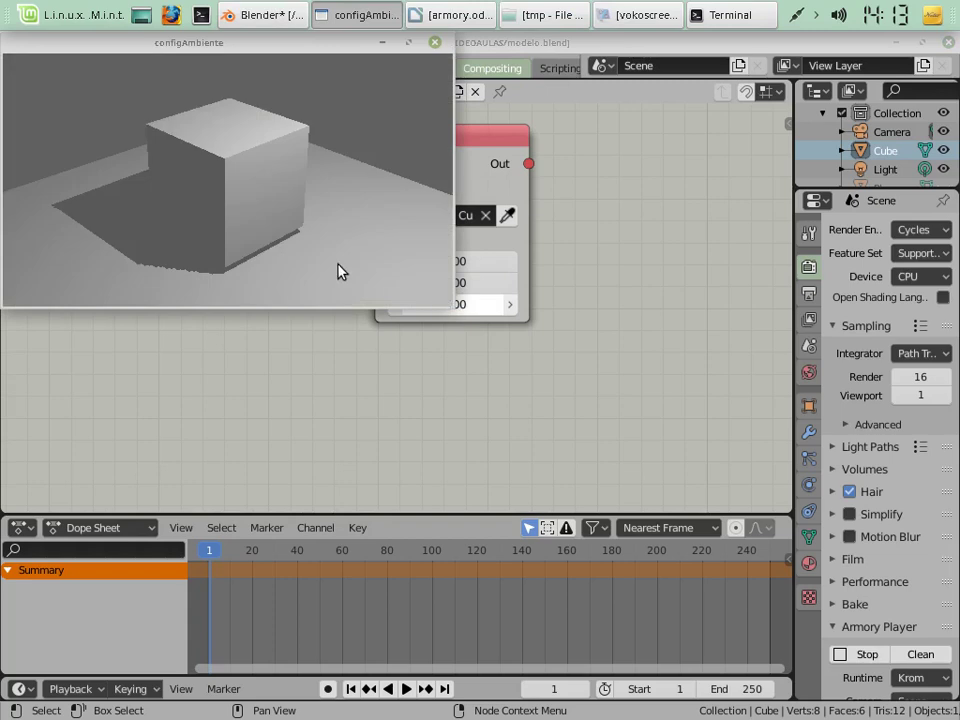
pyautogui.press('a')
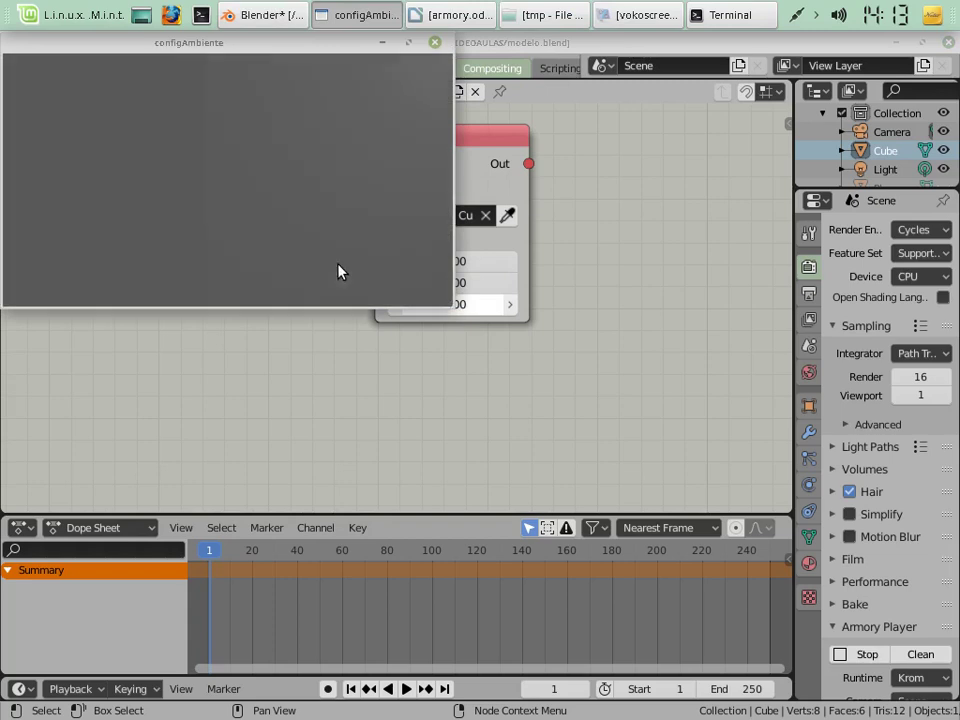
pyautogui.click(435, 43)
# - Set all three scale values of the Set Scale node to 1.1, then test-run the scene and close the player
pyautogui.click(420, 260)
pyautogui.write('1.1')
pyautogui.press('Return')
pyautogui.click(454, 276)
pyautogui.write('1.1')
pyautogui.press('Return')
pyautogui.click(456, 282)
pyautogui.press('Return')
pyautogui.click(474, 302)
pyautogui.write('1.1')
pyautogui.press('Return')
pyautogui.press('F5')
pyautogui.click(434, 42)
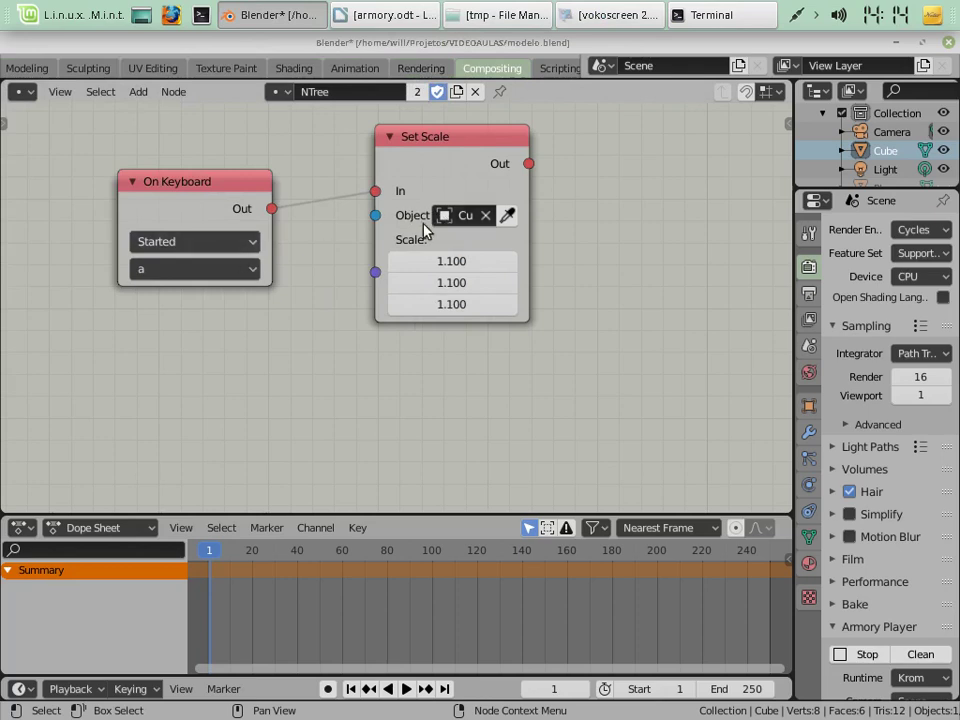
# - Set all three scale values of the Set Scale node to 1.01, then test-run the scene and close the player
pyautogui.click(463, 269)
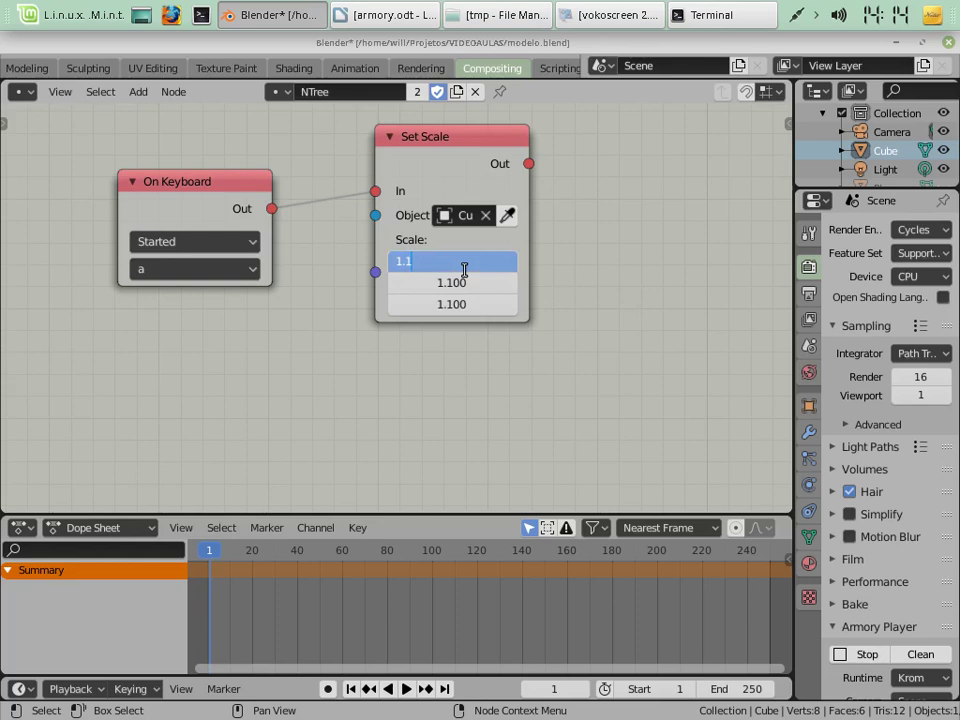
pyautogui.write('1.01')
pyautogui.press('Return')
pyautogui.click(476, 283)
pyautogui.write('1.')
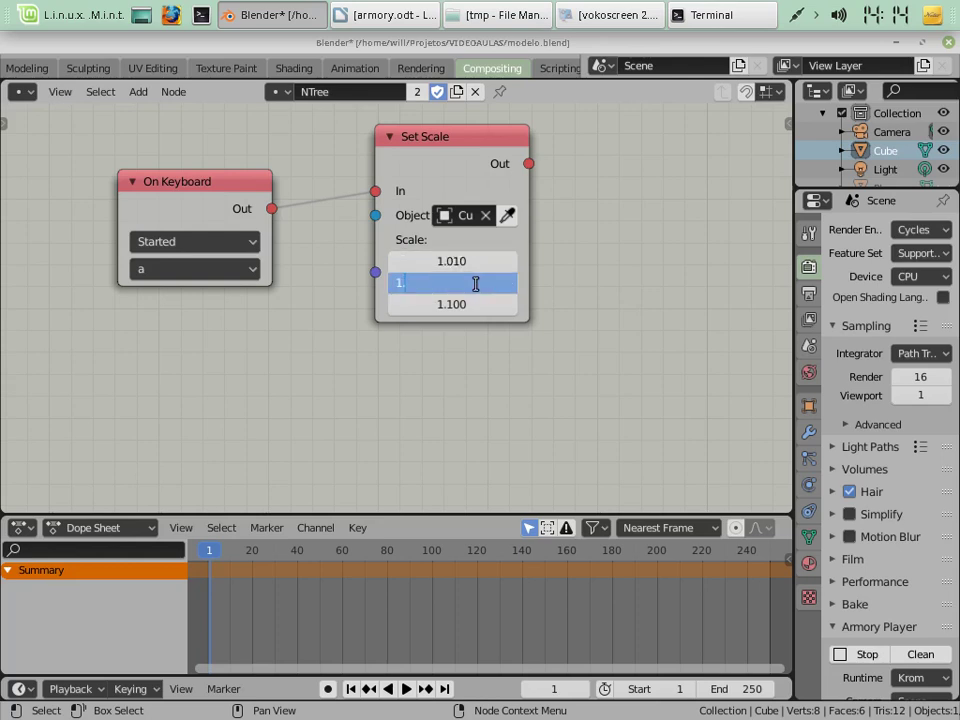
pyautogui.write('01')
pyautogui.press('Return')
pyautogui.click(480, 302)
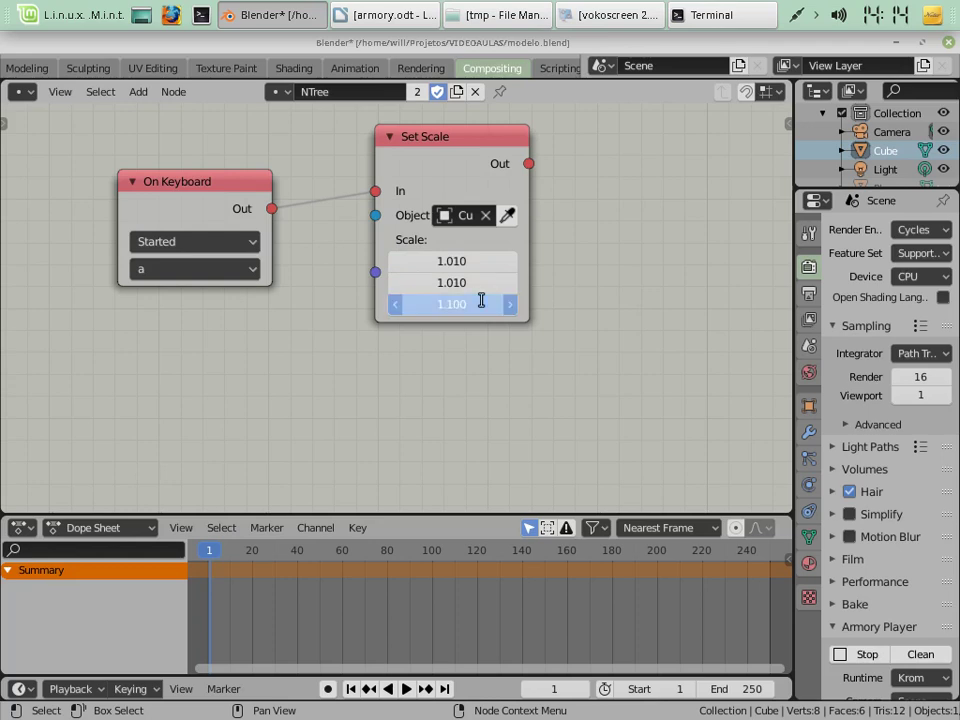
pyautogui.write('1.0')
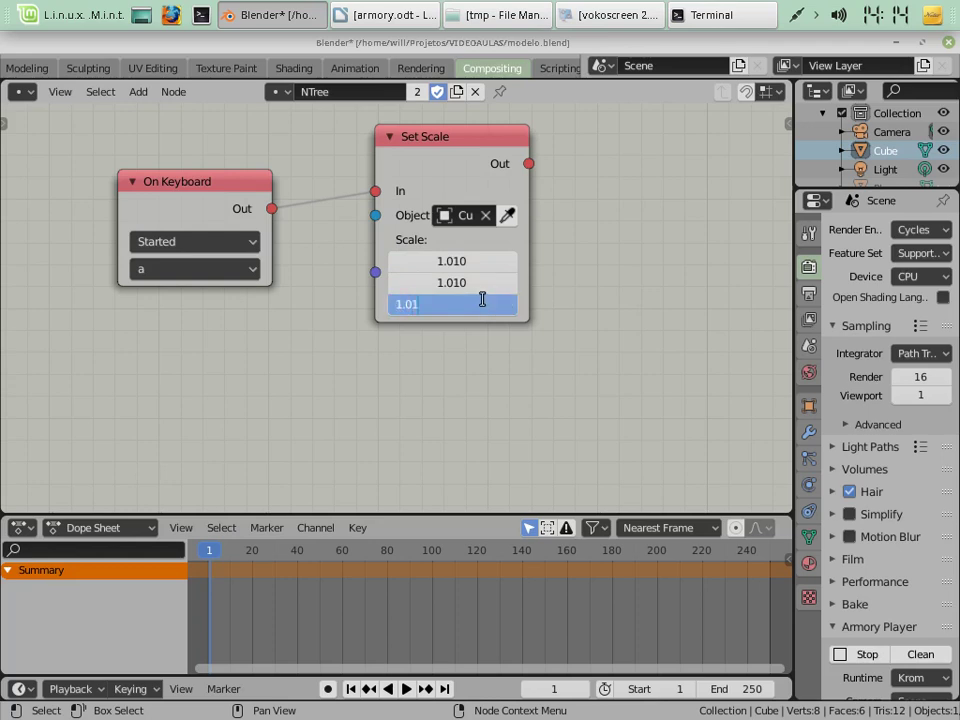
pyautogui.press('Return')
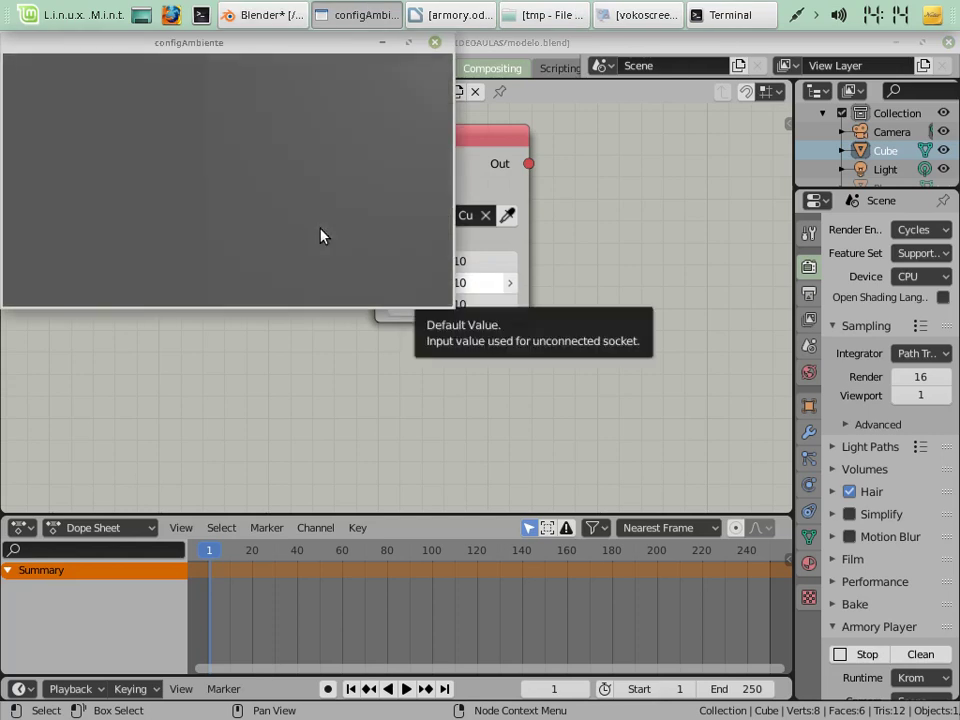
pyautogui.click(435, 44)
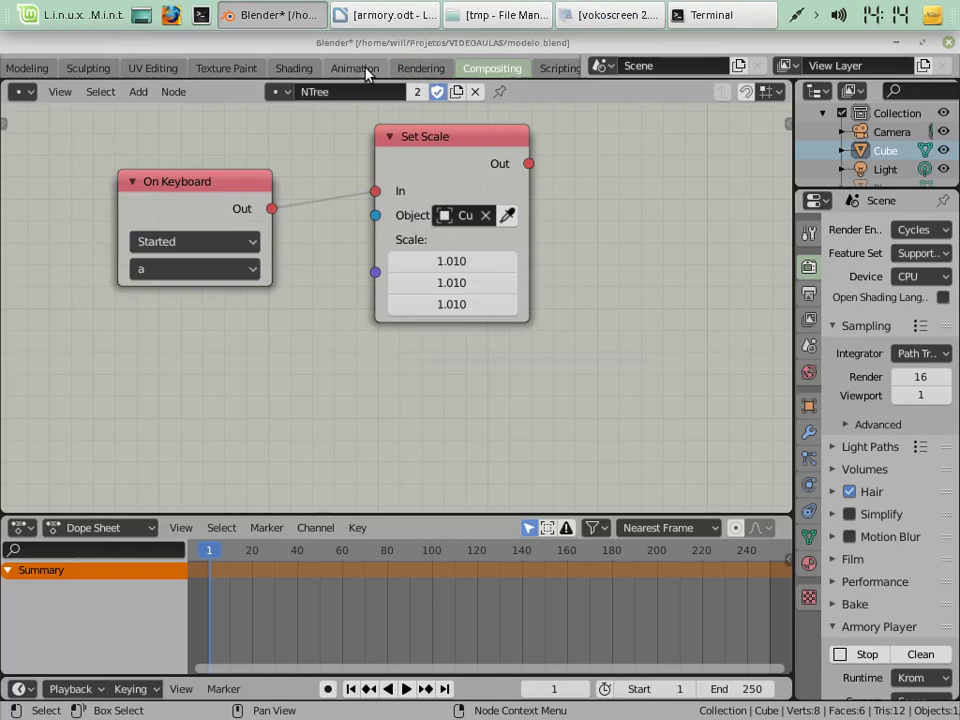
# - In the Layout workspace, try scaling the cube along the global X axis by about 1.14 and about 1.23, reverting both attempts
pyautogui.scroll(3, 32, 68)
pyautogui.click(110, 68)
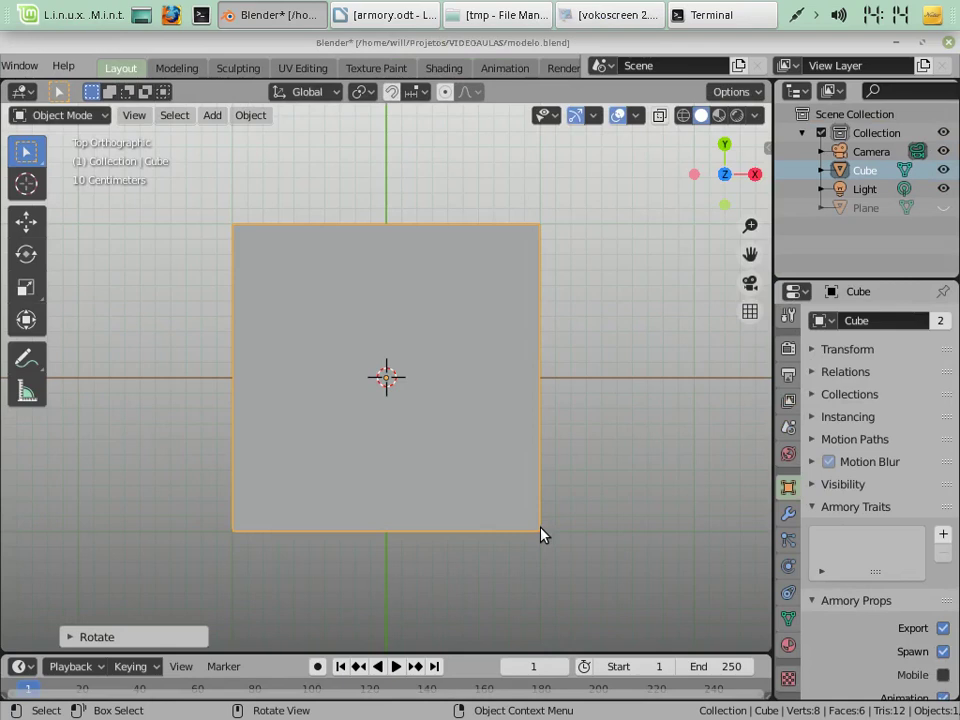
pyautogui.press('s')
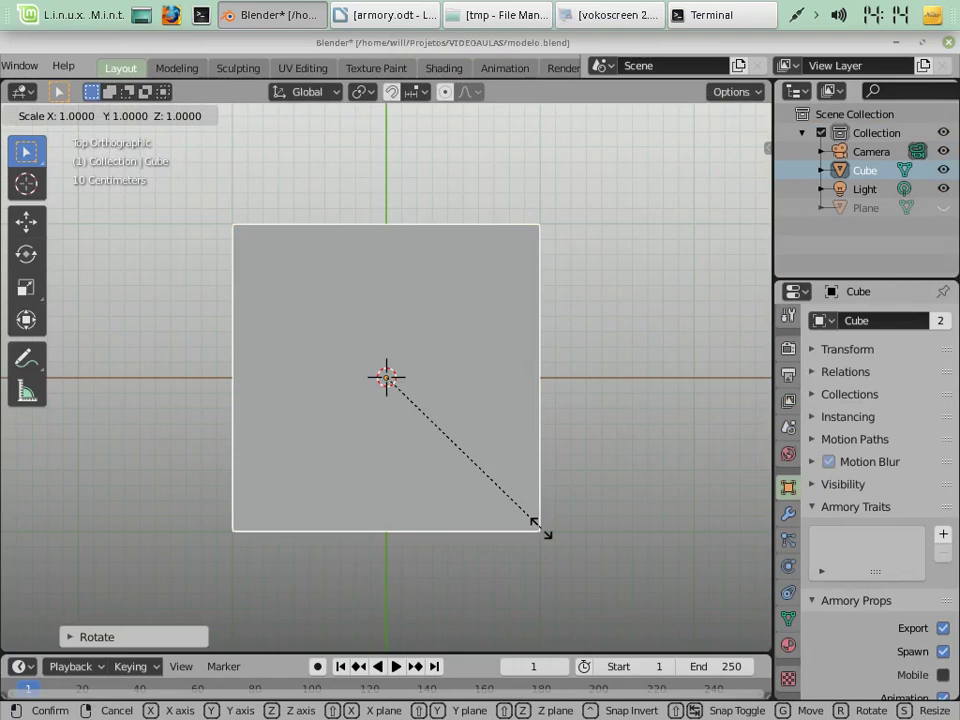
pyautogui.press('x')
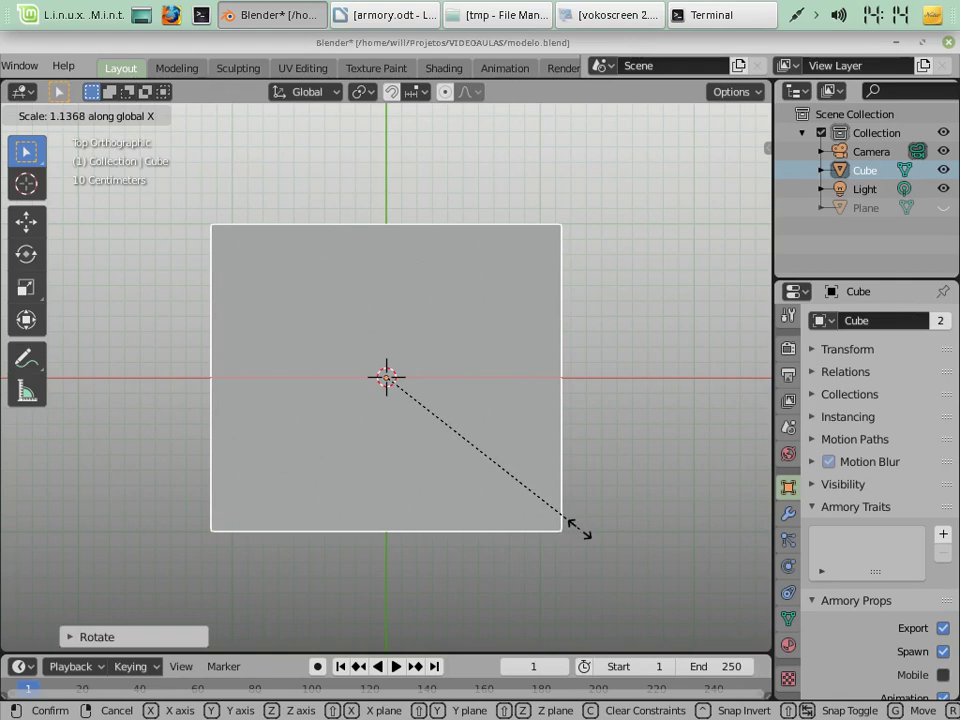
pyautogui.click(579, 532)
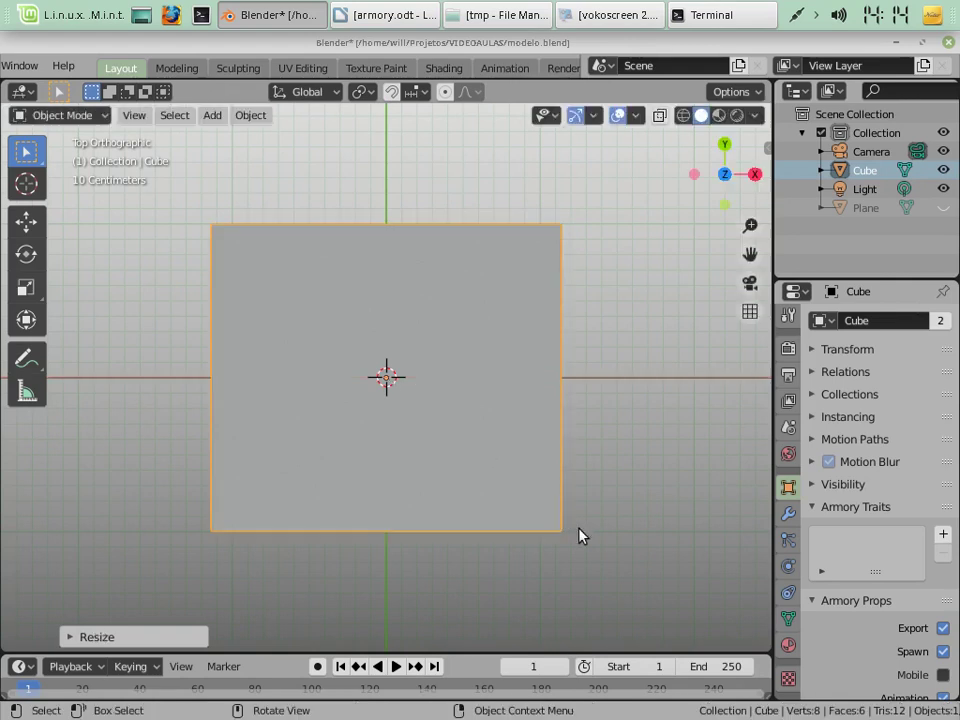
pyautogui.hotkey('ctrl', 'z')
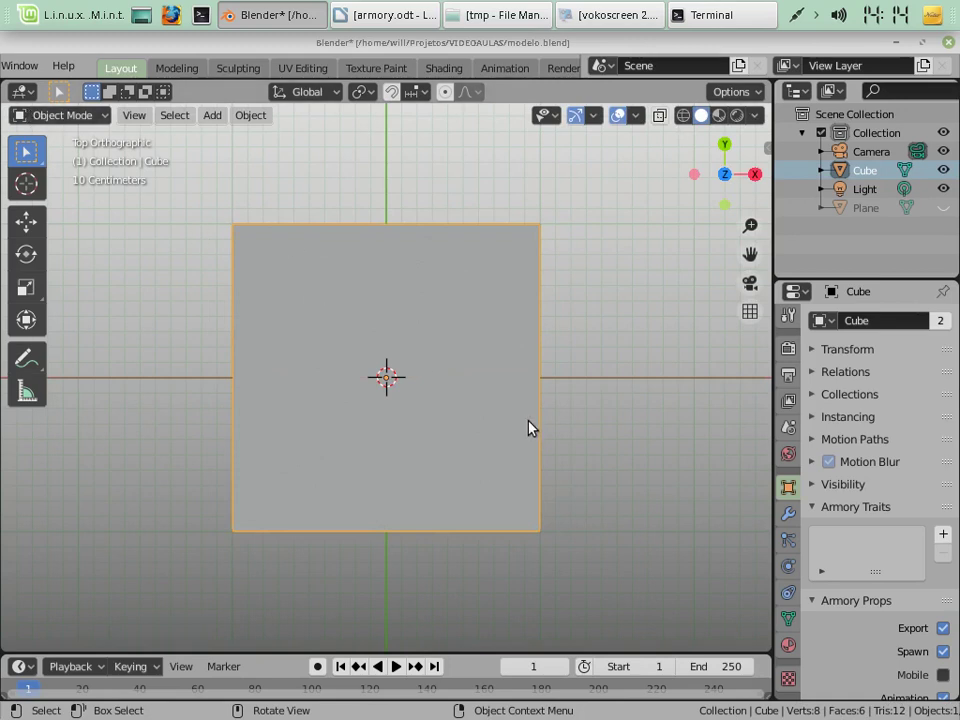
pyautogui.press('s')
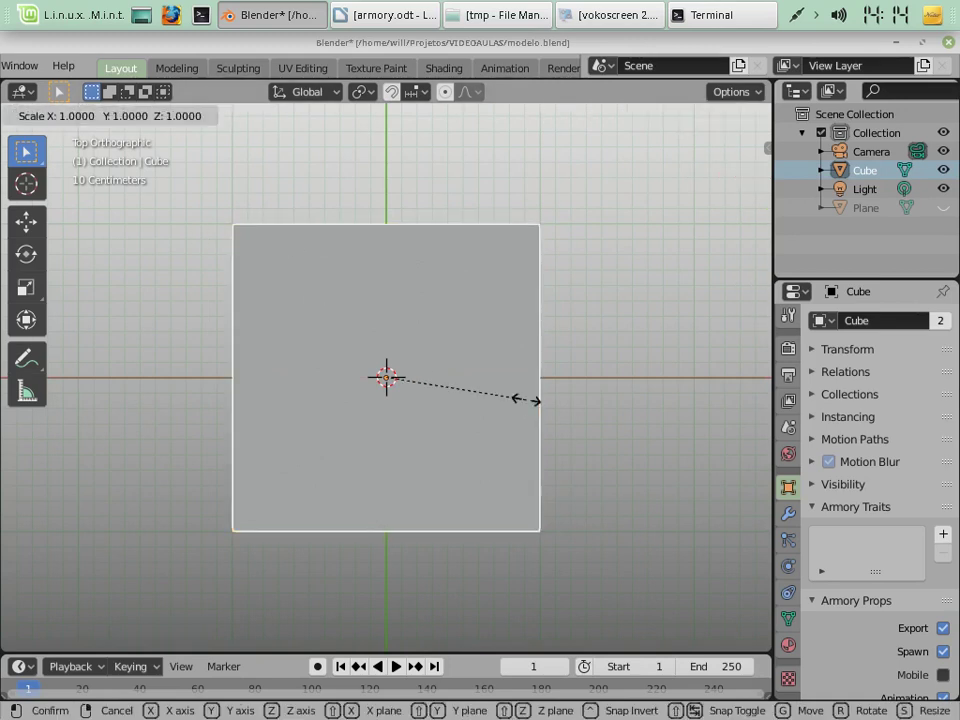
pyautogui.press('x')
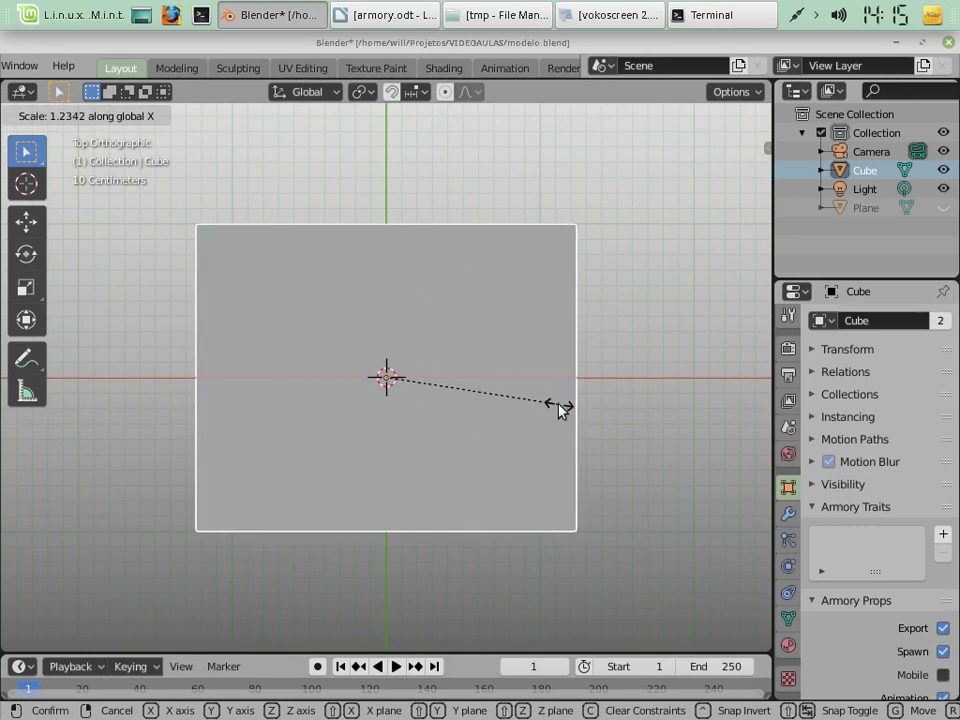
pyautogui.press('Escape')
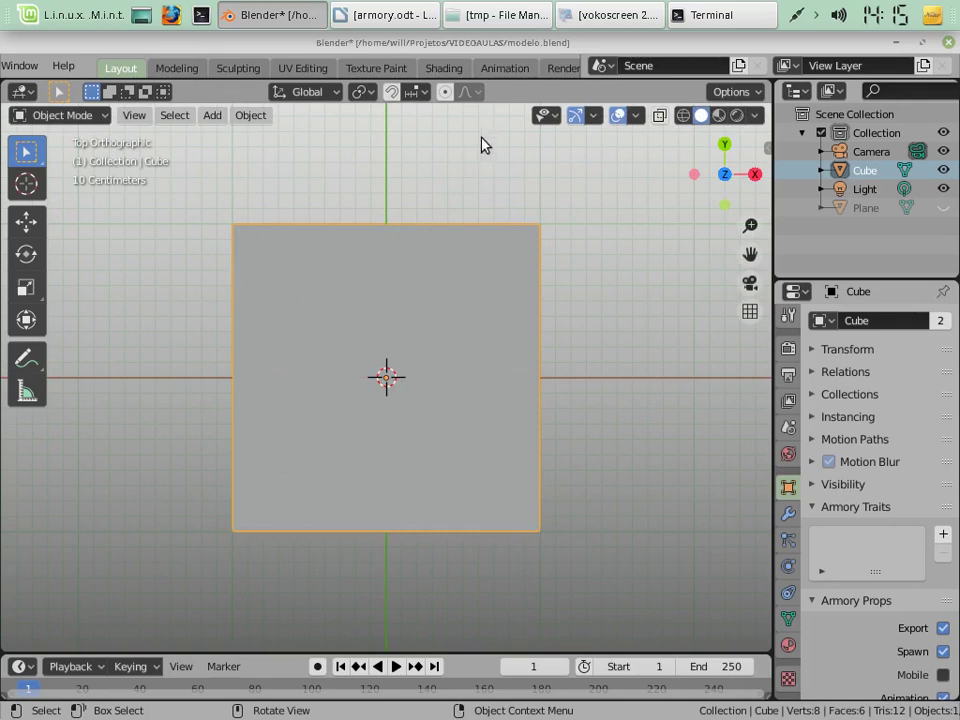
# - Back in the Compositing workspace, clean the Armory build and play the scene again
pyautogui.scroll(-5, 499, 66)
pyautogui.click(468, 70)
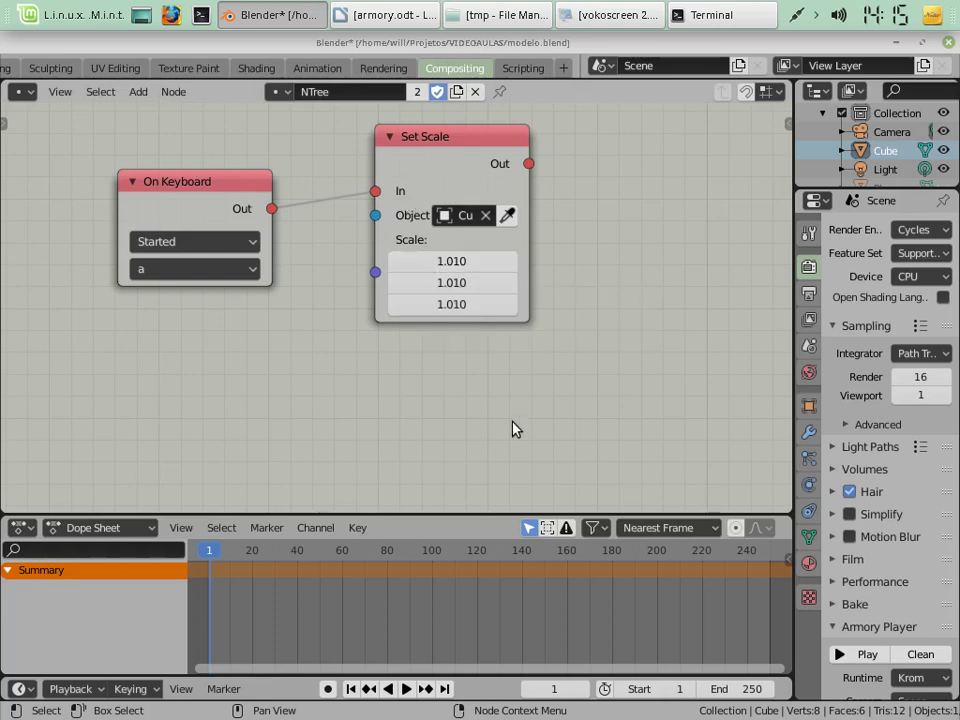
pyautogui.click(915, 660)
pyautogui.click(898, 654)
pyautogui.click(868, 655)
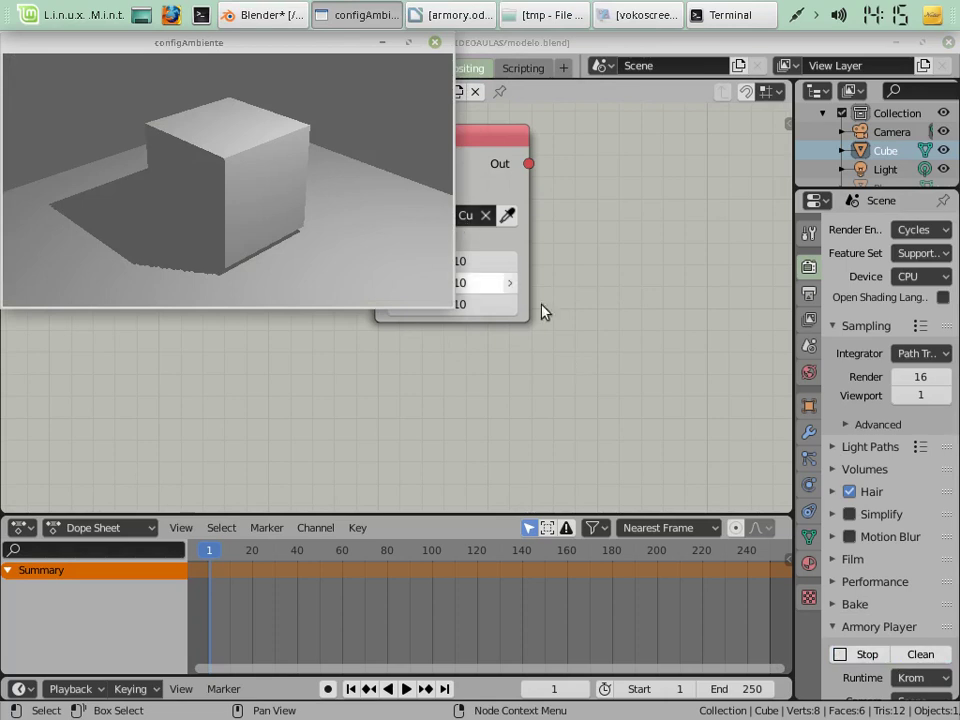
# - Set all three scale values of the Set Scale node to 1.25, then test-run the scene and close the new player window
pyautogui.click(497, 240)
pyautogui.click(478, 261)
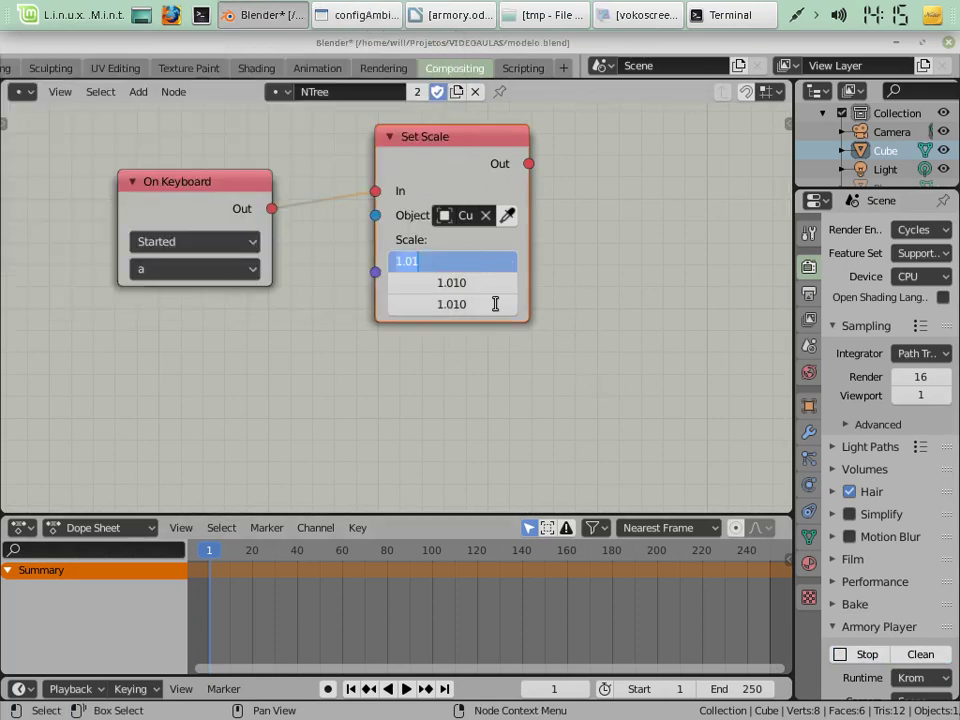
pyautogui.write('1.25')
pyautogui.press('Return')
pyautogui.click(497, 283)
pyautogui.press('BackSpace')
pyautogui.press('BackSpace')
pyautogui.write('25')
pyautogui.press('Return')
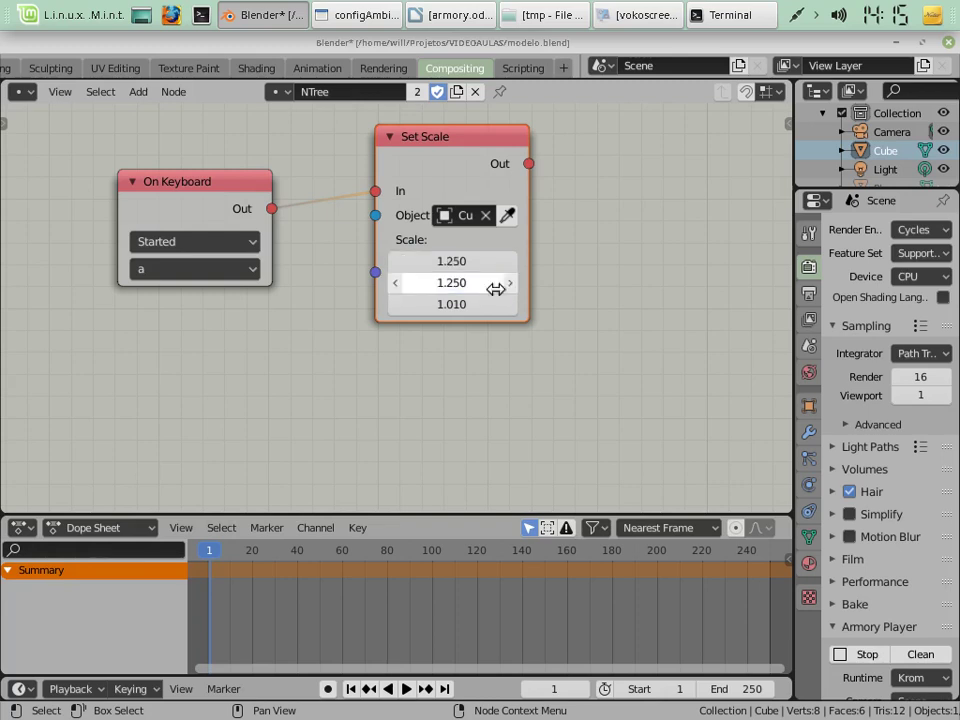
pyautogui.click(482, 304)
pyautogui.press('BackSpace')
pyautogui.press('BackSpace')
pyautogui.press('BackSpace')
pyautogui.write('.25')
pyautogui.press('Return')
pyautogui.press('F5')
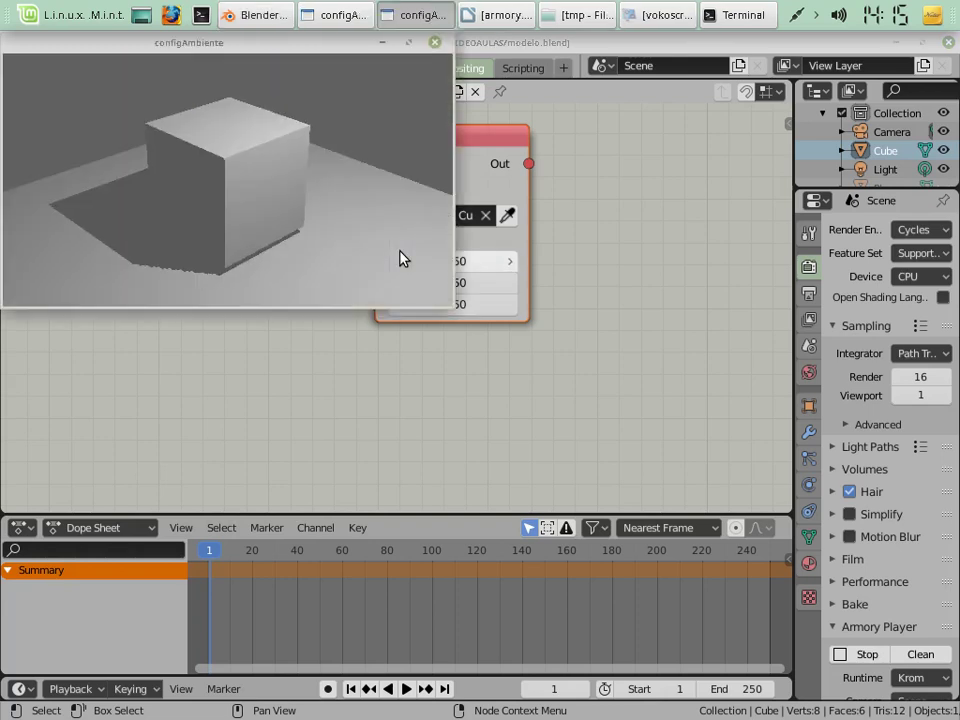
pyautogui.click(434, 42)
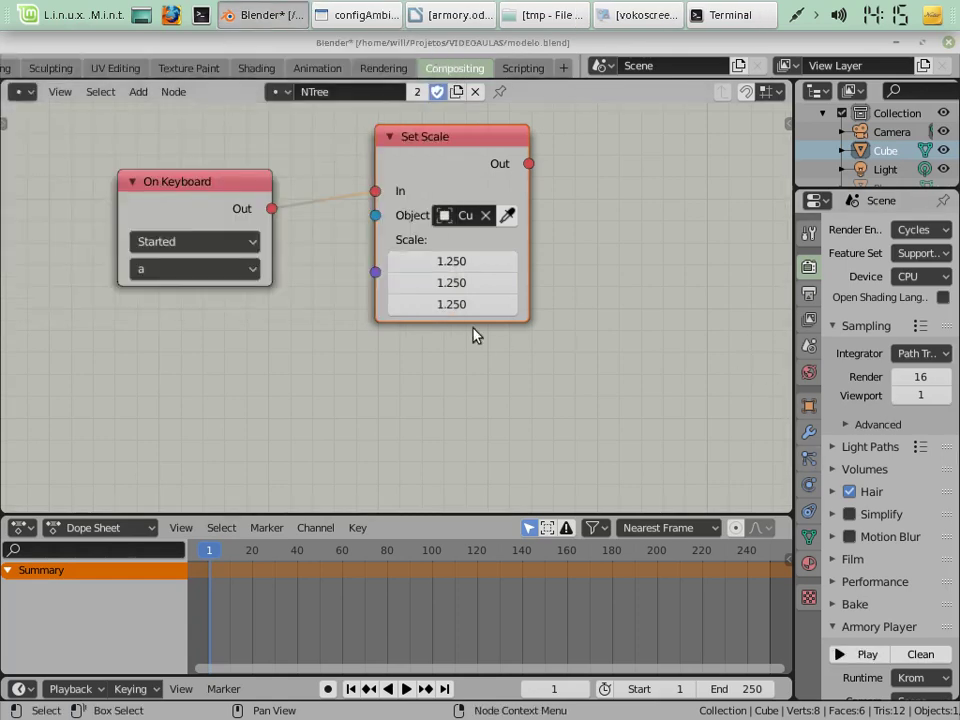
# - Clean the Armory build, play the scene, trigger the cube's scaling and close the player window
pyautogui.click(916, 655)
pyautogui.click(812, 654)
pyautogui.click(858, 655)
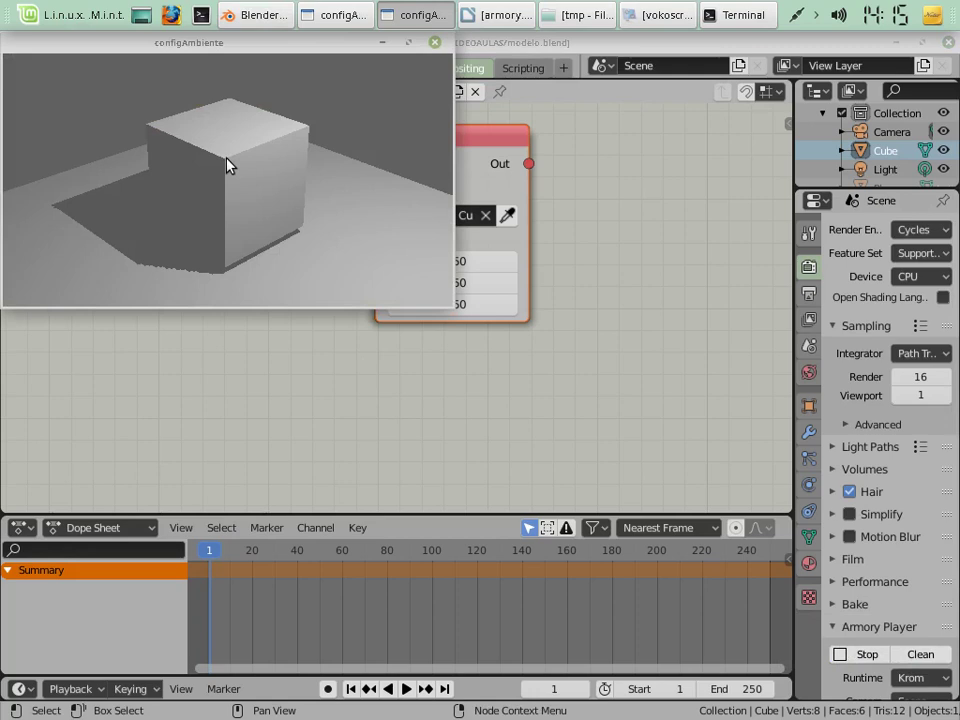
pyautogui.press('w')
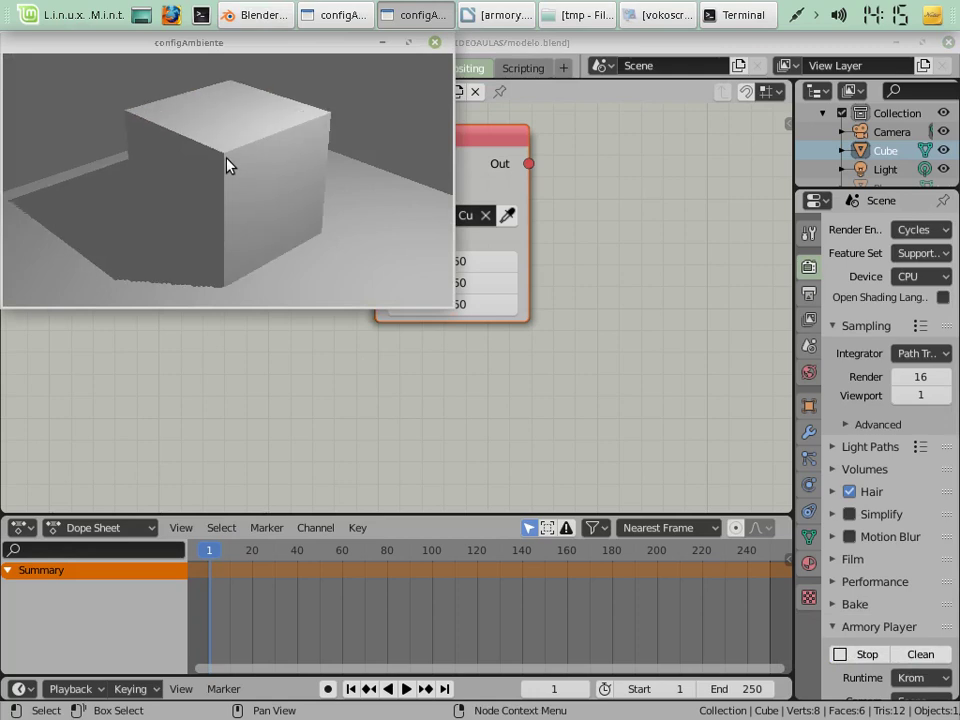
pyautogui.click(435, 42)
# - Duplicate the connected On Keyboard and Set Scale nodes below the originals, and set the copied On Keyboard node's key to s
pyautogui.moveTo(664, 428); pyautogui.dragTo(86, 121)
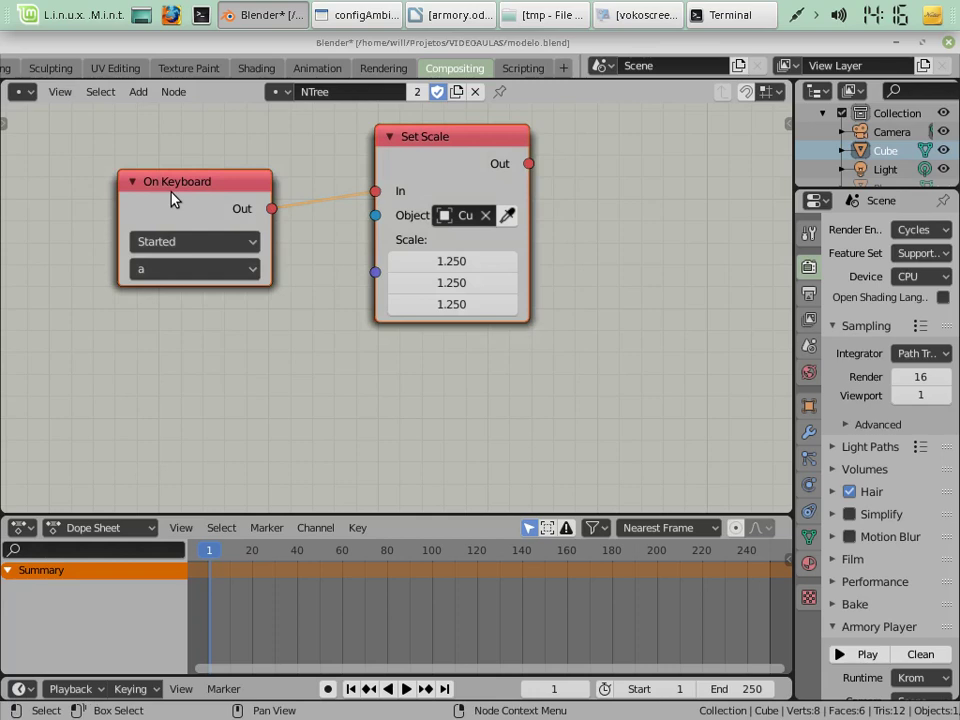
pyautogui.hotkey('shift', 'd')
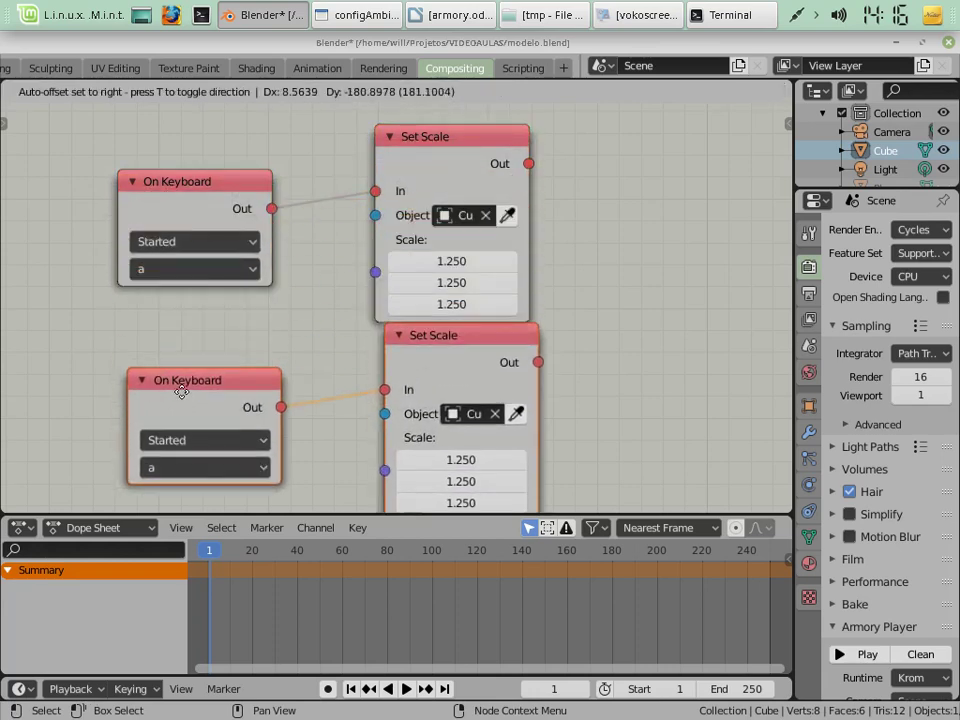
pyautogui.click(170, 397)
pyautogui.click(175, 474)
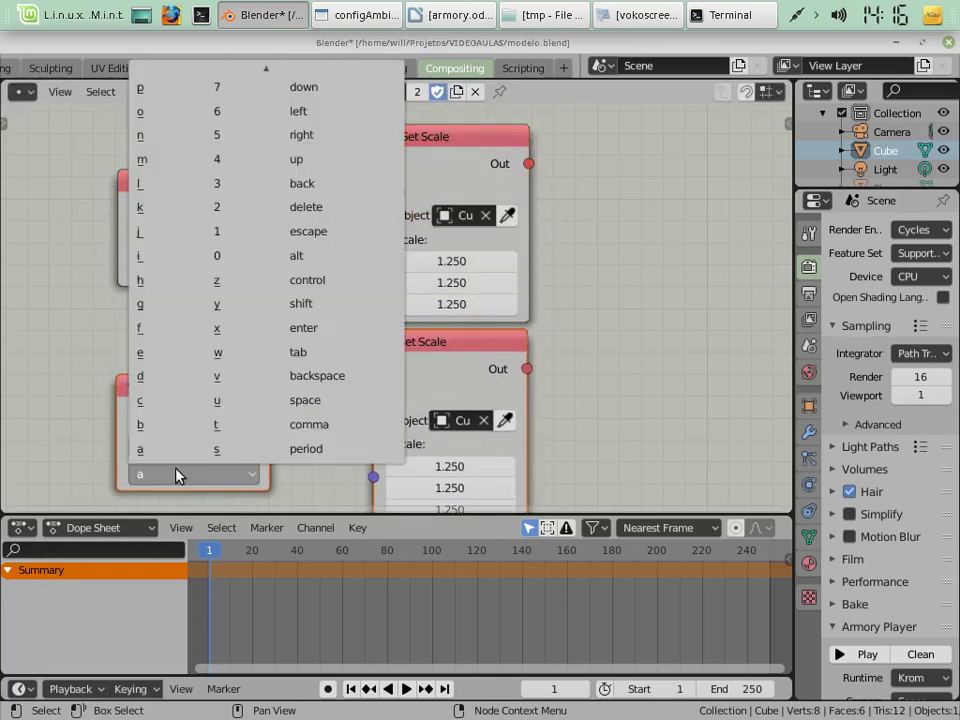
pyautogui.press('s')
# - Set the first scale value of the lower Set Scale node to -0.75
pyautogui.click(420, 466)
pyautogui.press('Home')
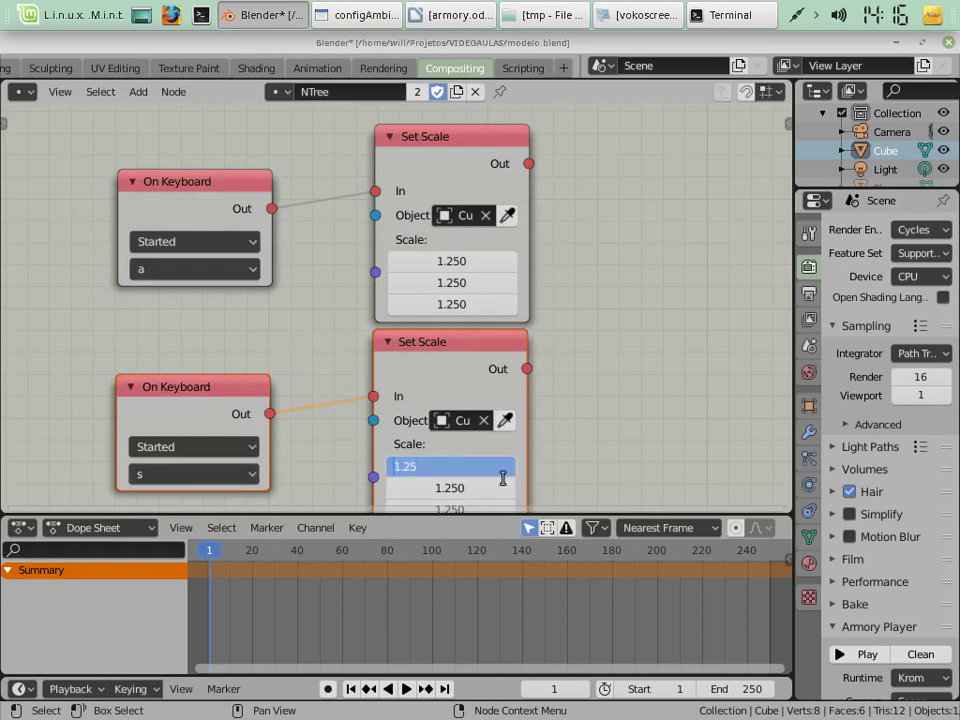
pyautogui.write('-')
pyautogui.press('Delete')
pyautogui.write('0')
pyautogui.press('Right')
pyautogui.press('Delete')
pyautogui.write('7')
pyautogui.press('Return')
# - Set the second scale value of the lower Set Scale node to 0.75
pyautogui.click(474, 488)
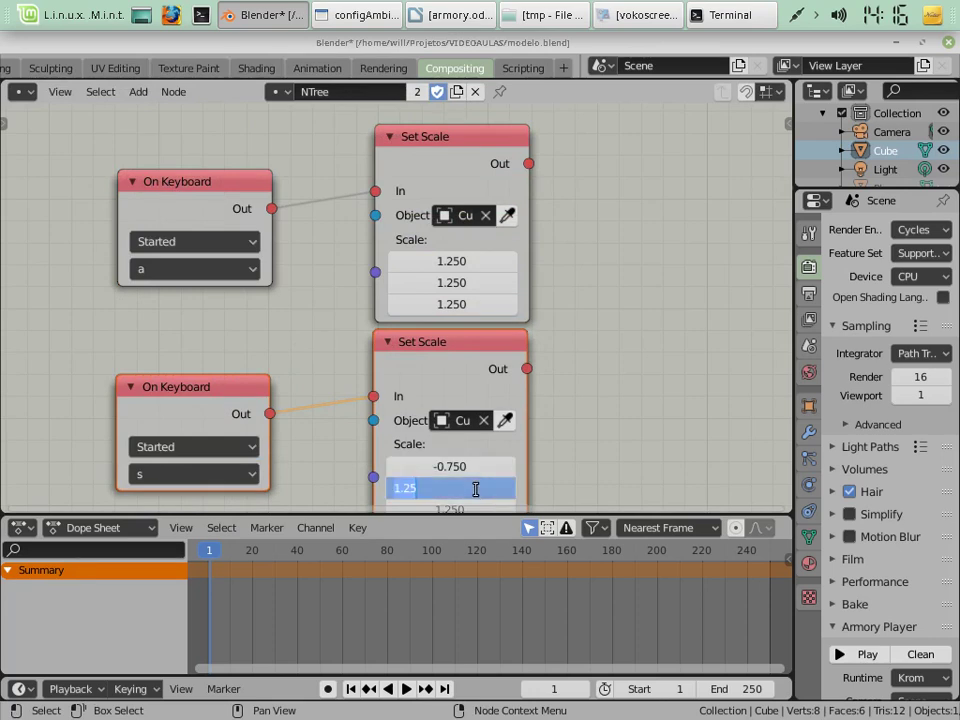
pyautogui.write('0.25')
pyautogui.press('BackSpace')
pyautogui.press('BackSpace')
pyautogui.write('5')
pyautogui.press('BackSpace')
pyautogui.write('75')
pyautogui.press('Return')
pyautogui.click(429, 488)
pyautogui.press('Return')
# - Make the lower Set Scale node's first scale value positive 0.75 and set its third scale value to 0.75
pyautogui.click(474, 464)
pyautogui.press('Home')
pyautogui.press('Delete')
pyautogui.press('Return')
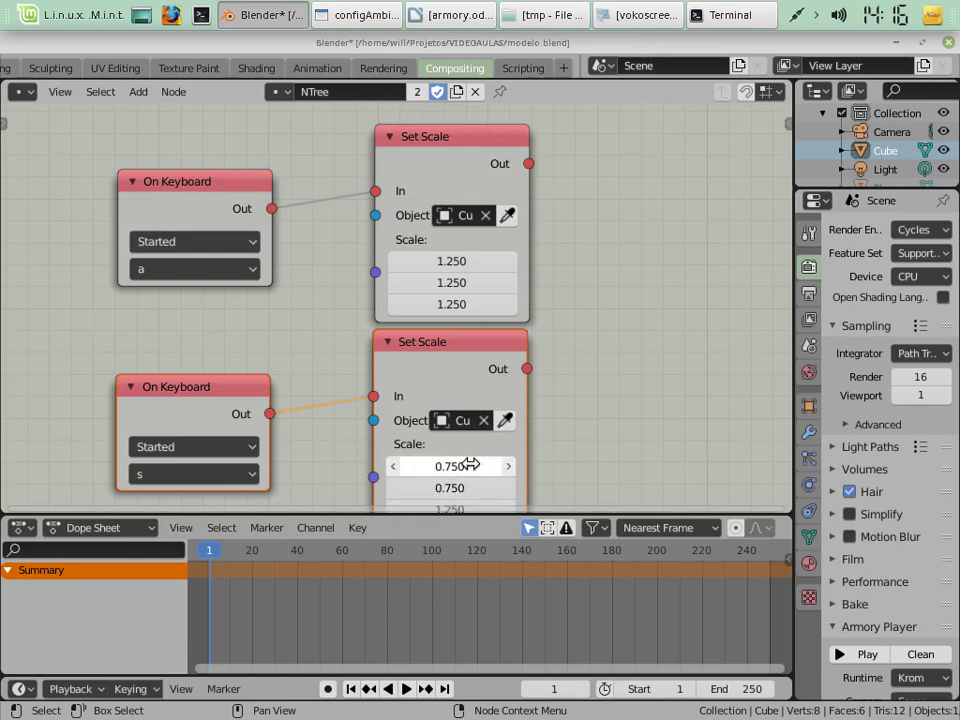
pyautogui.click(434, 505)
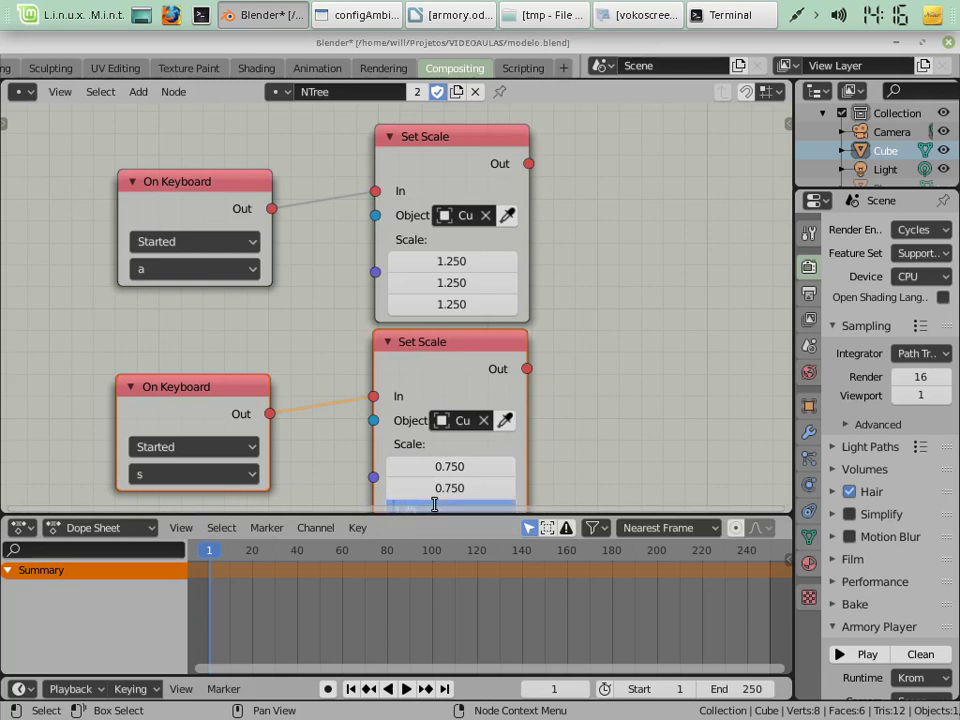
pyautogui.press('Home')
pyautogui.press('Delete')
pyautogui.press('Return')
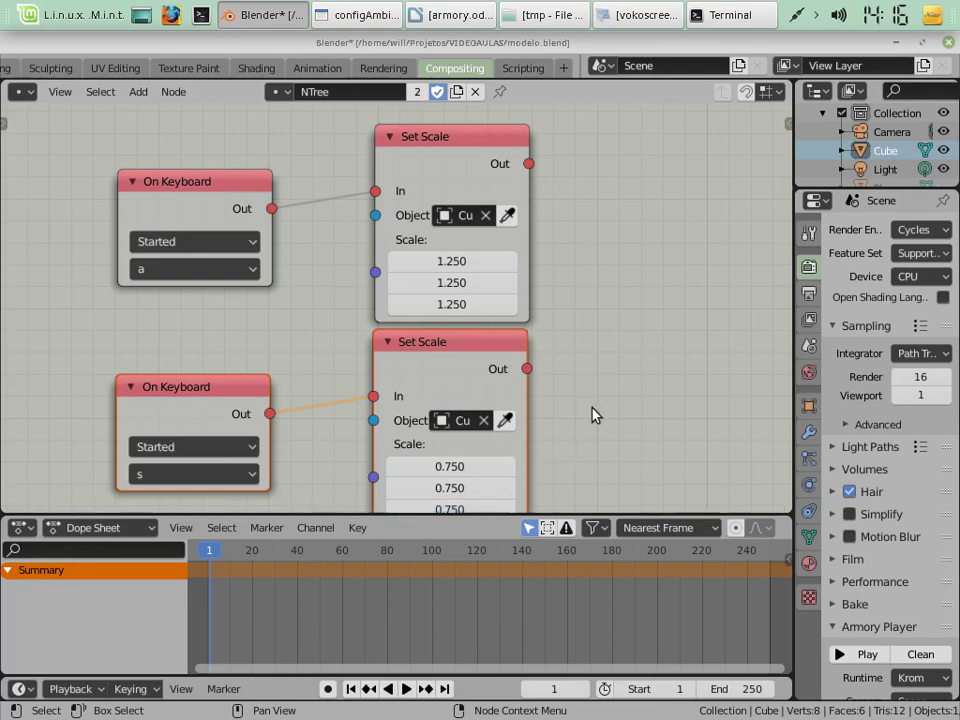
# - Test-run the scene and close its player window, then clean the Armory build and play the scene again
pyautogui.press('F5')
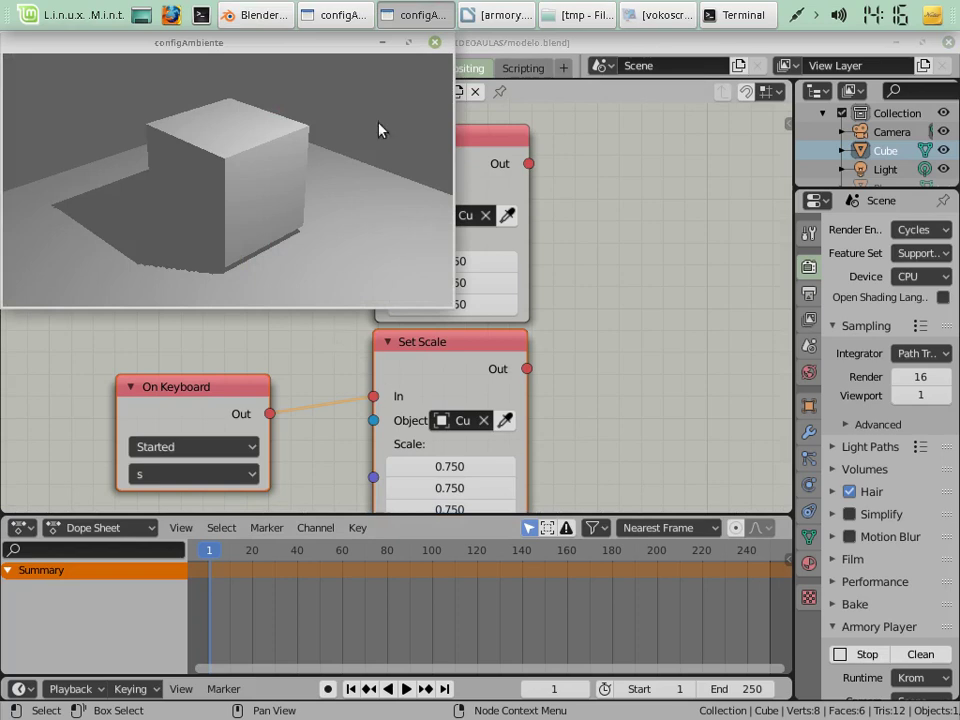
pyautogui.click(435, 42)
pyautogui.click(920, 654)
pyautogui.click(840, 655)
pyautogui.click(847, 660)
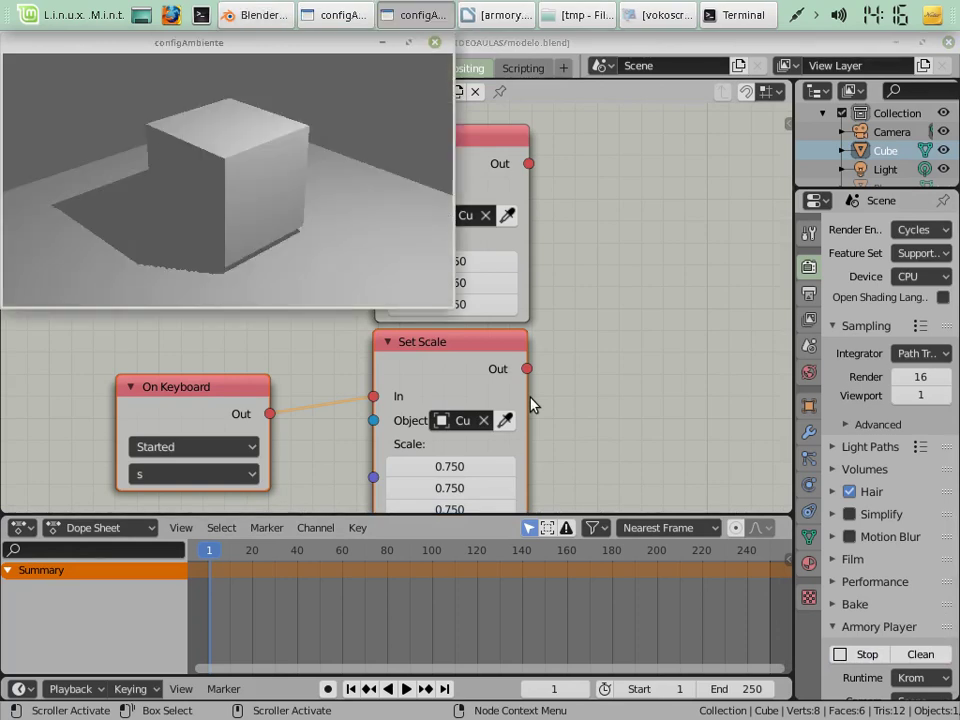
# - Trigger the cube's enlarging with a and its shrinking with s in the player, then close the player window
pyautogui.press('s')
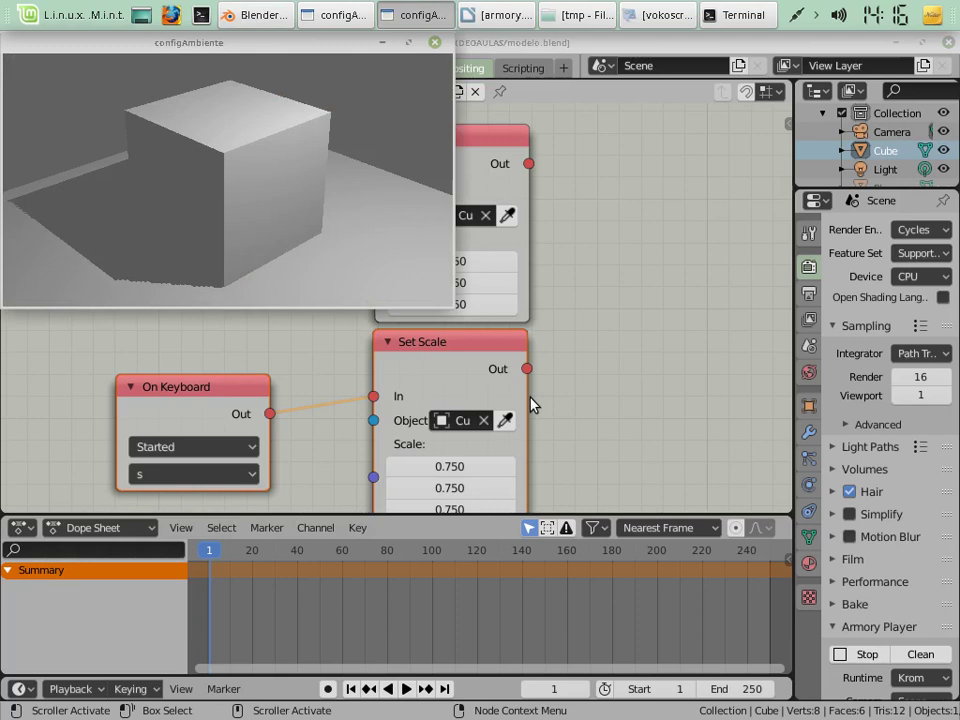
pyautogui.press('s')
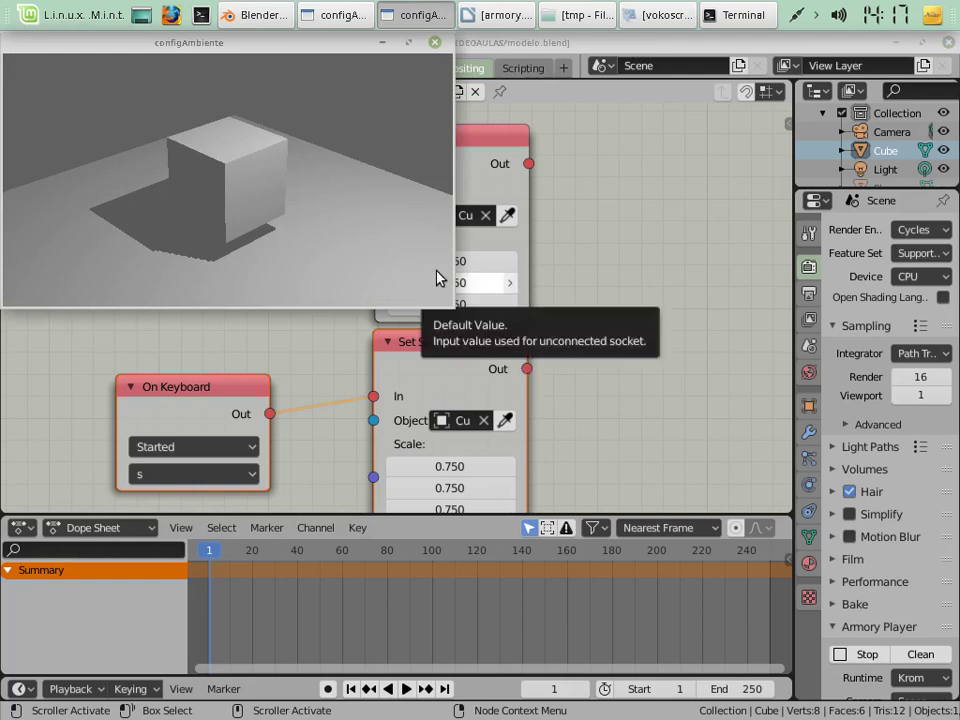
pyautogui.click(435, 42)
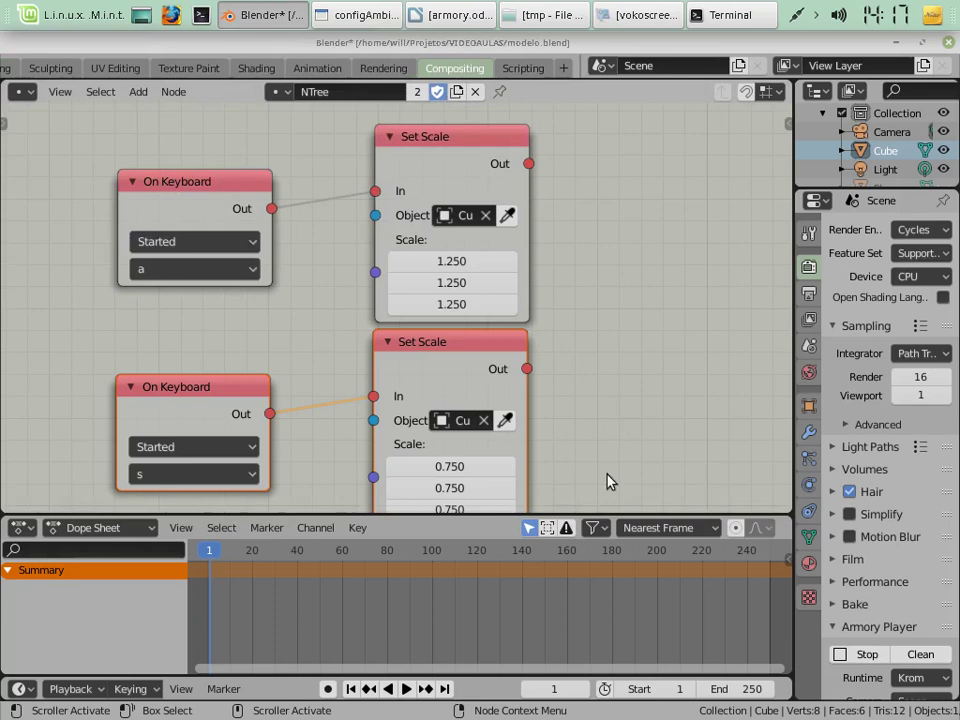
# - Shift the lower node pair slightly down, then raise its On Keyboard node level with the top of the lower Set Scale node
pyautogui.scroll(-2, 470, 328)
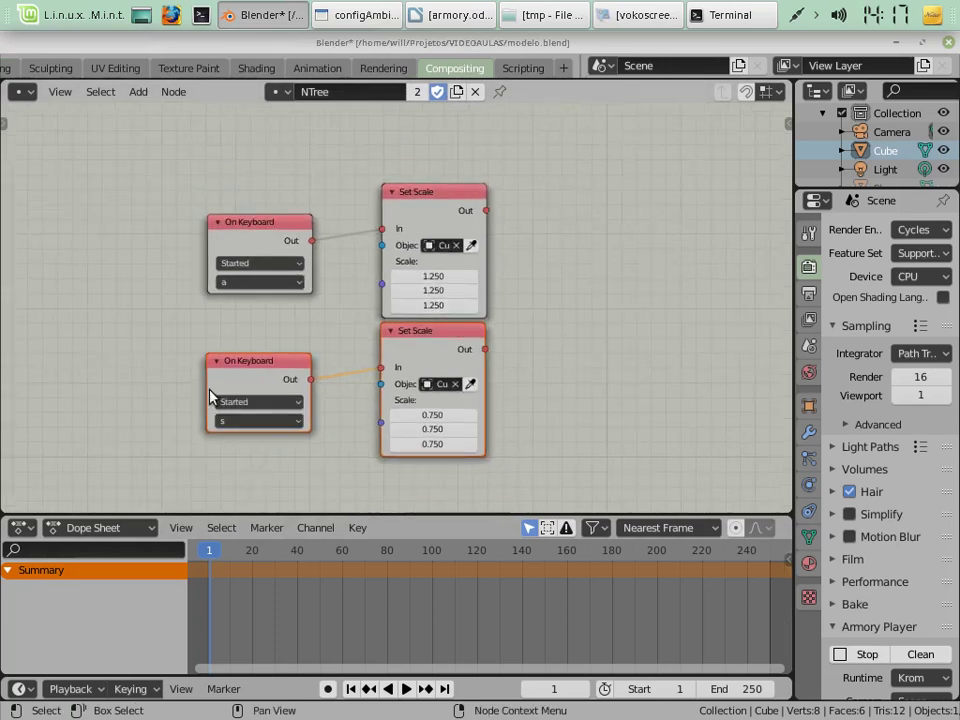
pyautogui.moveTo(243, 378)
pyautogui.mouseDown()
pyautogui.moveTo(250, 336)
pyautogui.moveTo(251, 386)
pyautogui.mouseUp()
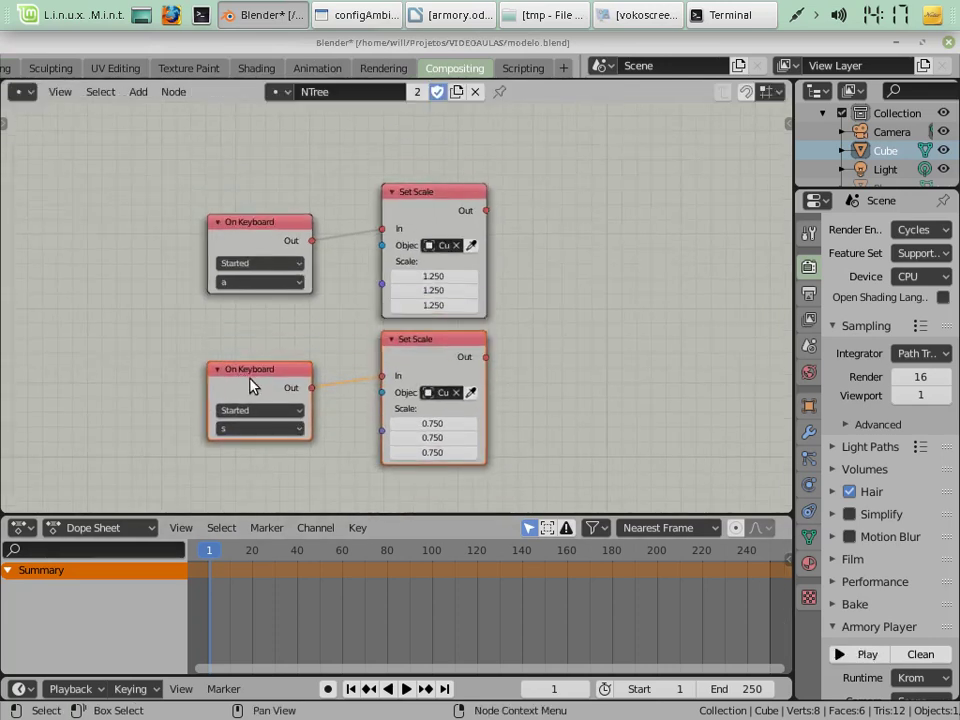
pyautogui.moveTo(193, 127); pyautogui.dragTo(527, 312)
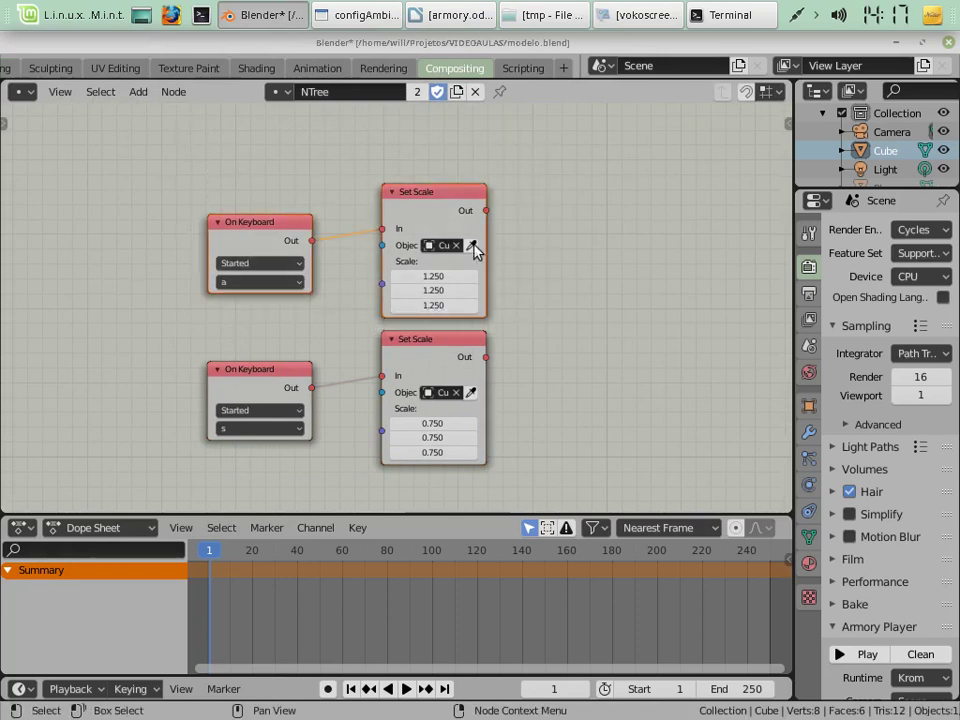
pyautogui.click(658, 370)
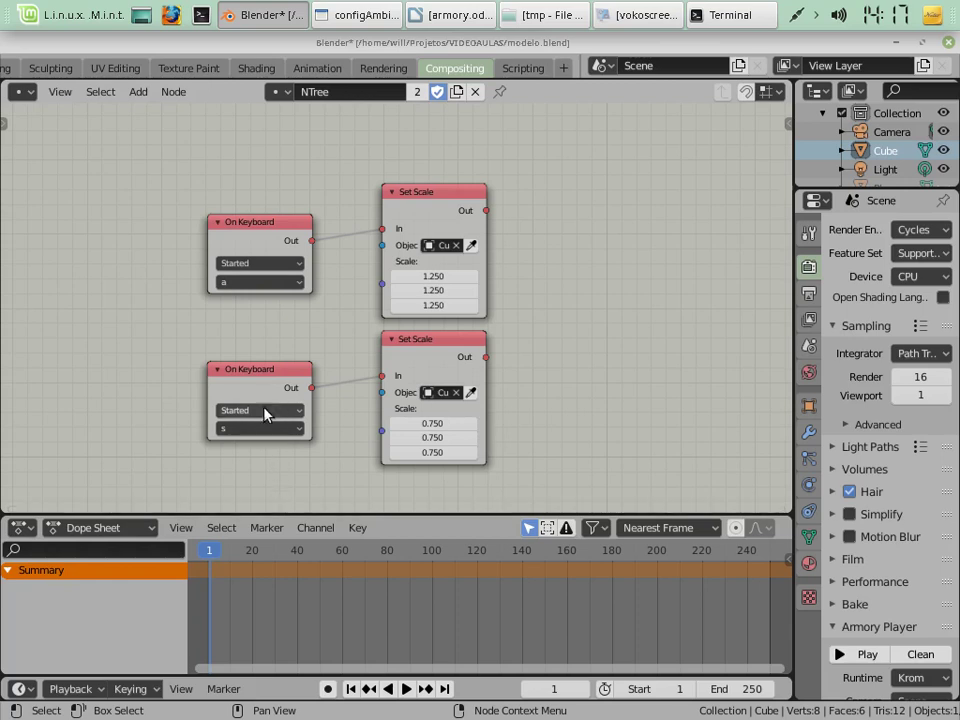
pyautogui.moveTo(283, 376); pyautogui.dragTo(286, 346)
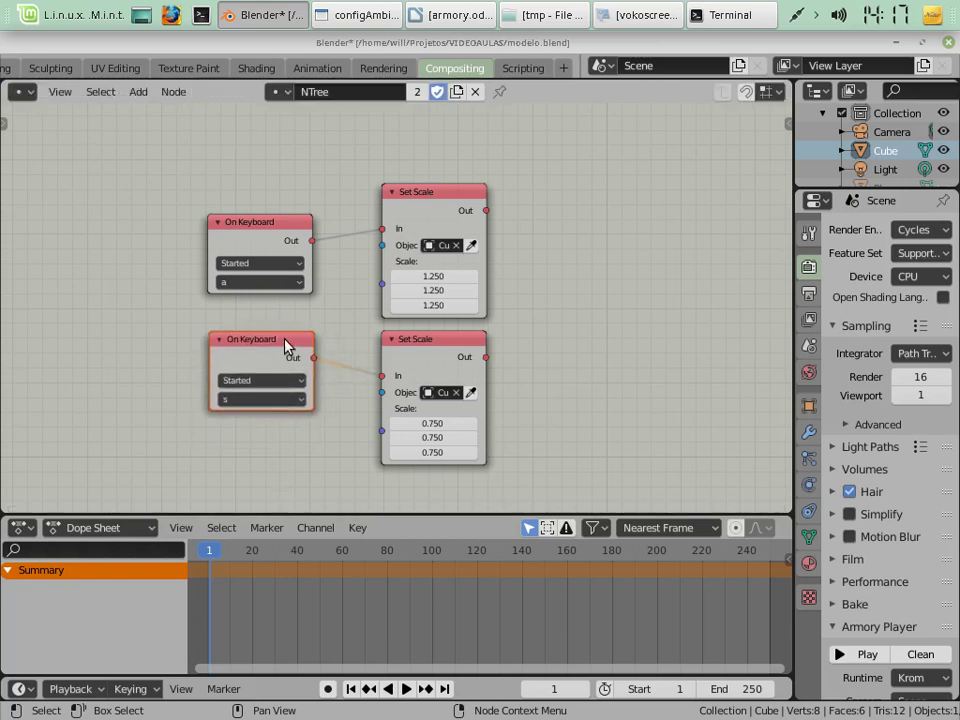